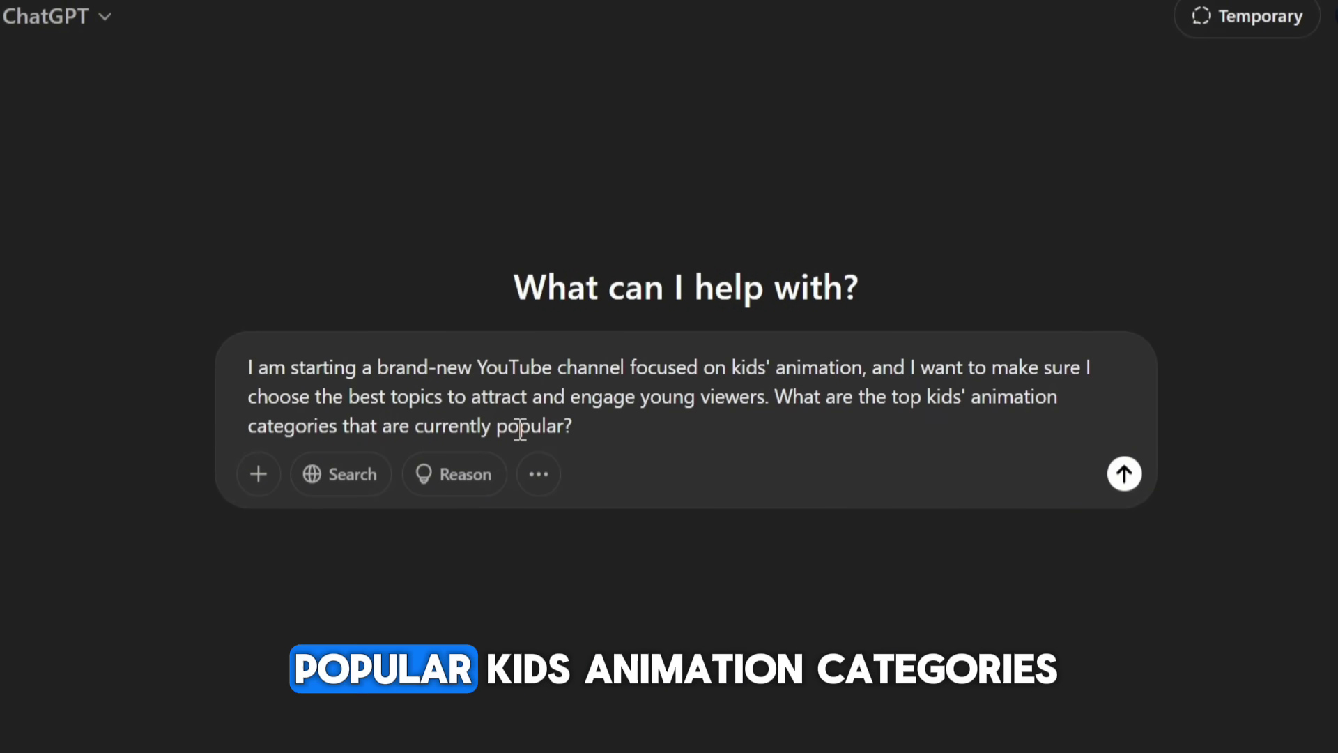
# Send the popular kids' animation categories question and read through ChatGPT's list of categories.
pyautogui.click(1124, 474)
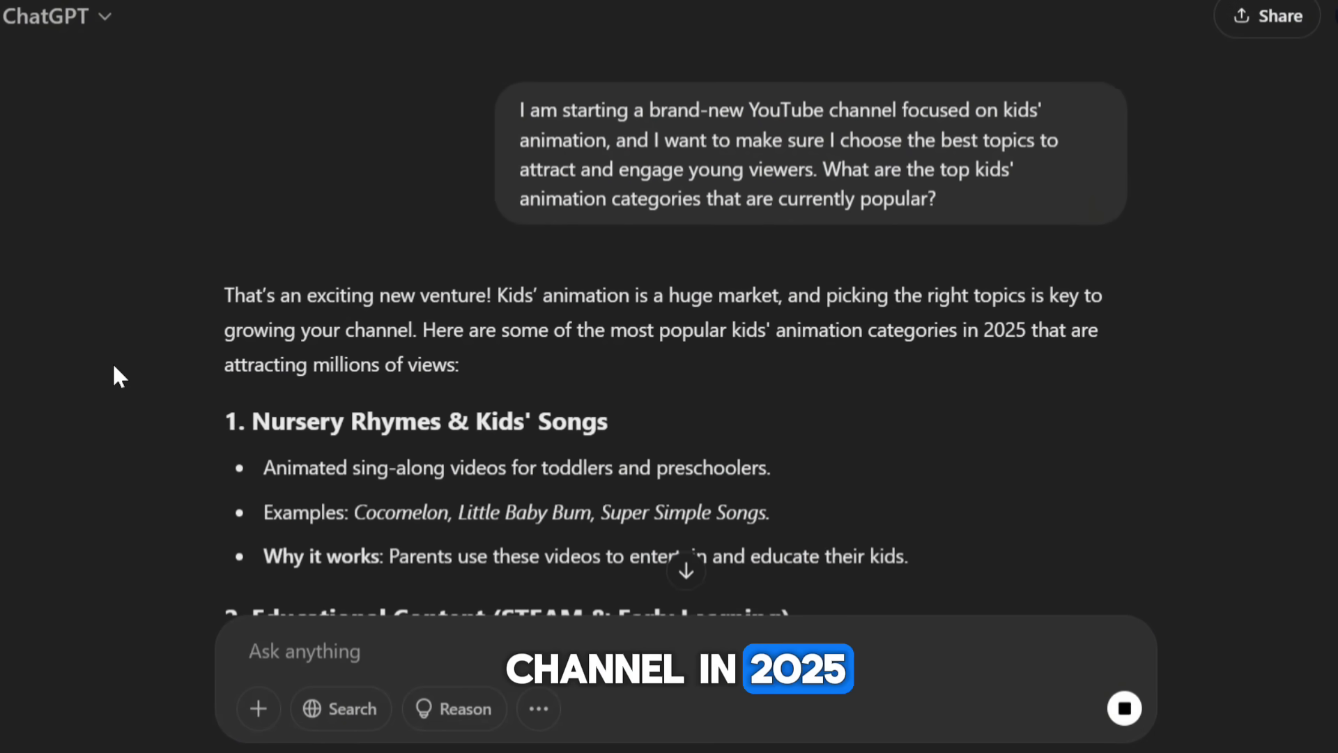
pyautogui.scroll(-5, 112, 362)
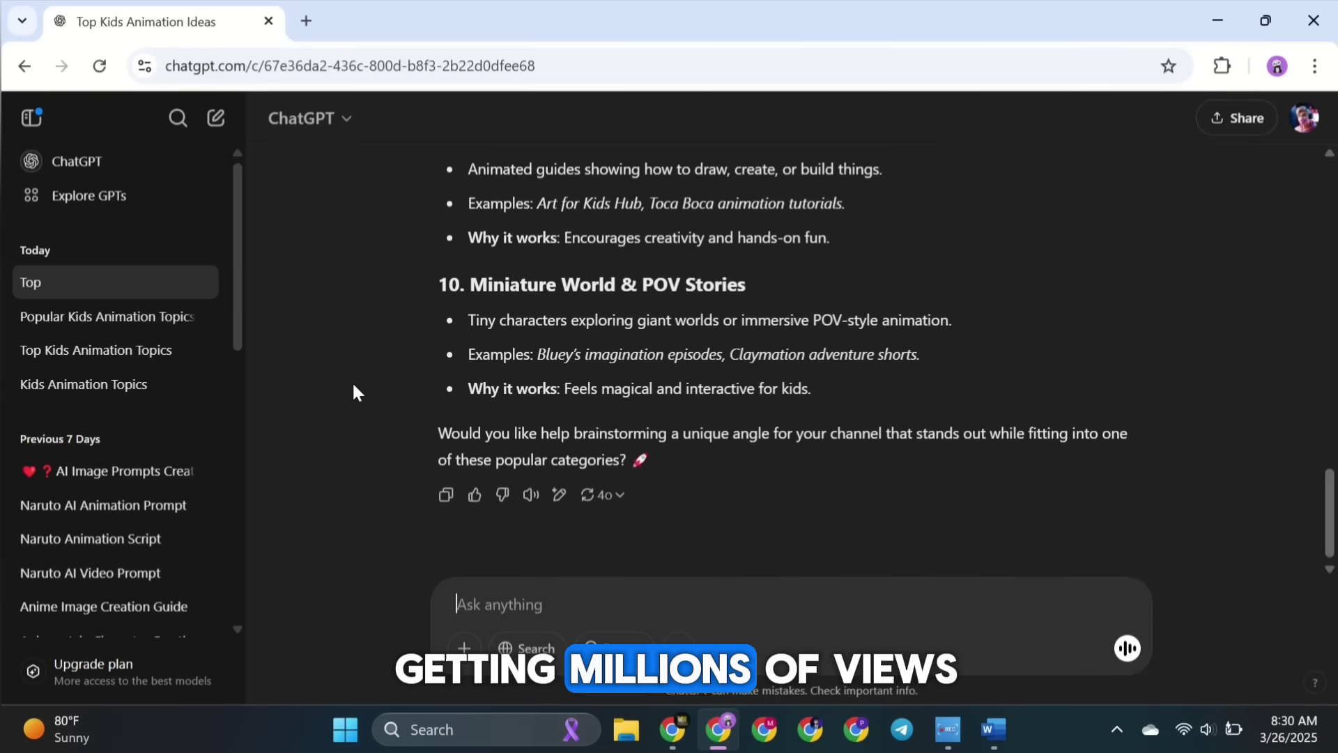
pyautogui.scroll(5, 115, 369)
pyautogui.scroll(10, 354, 384)
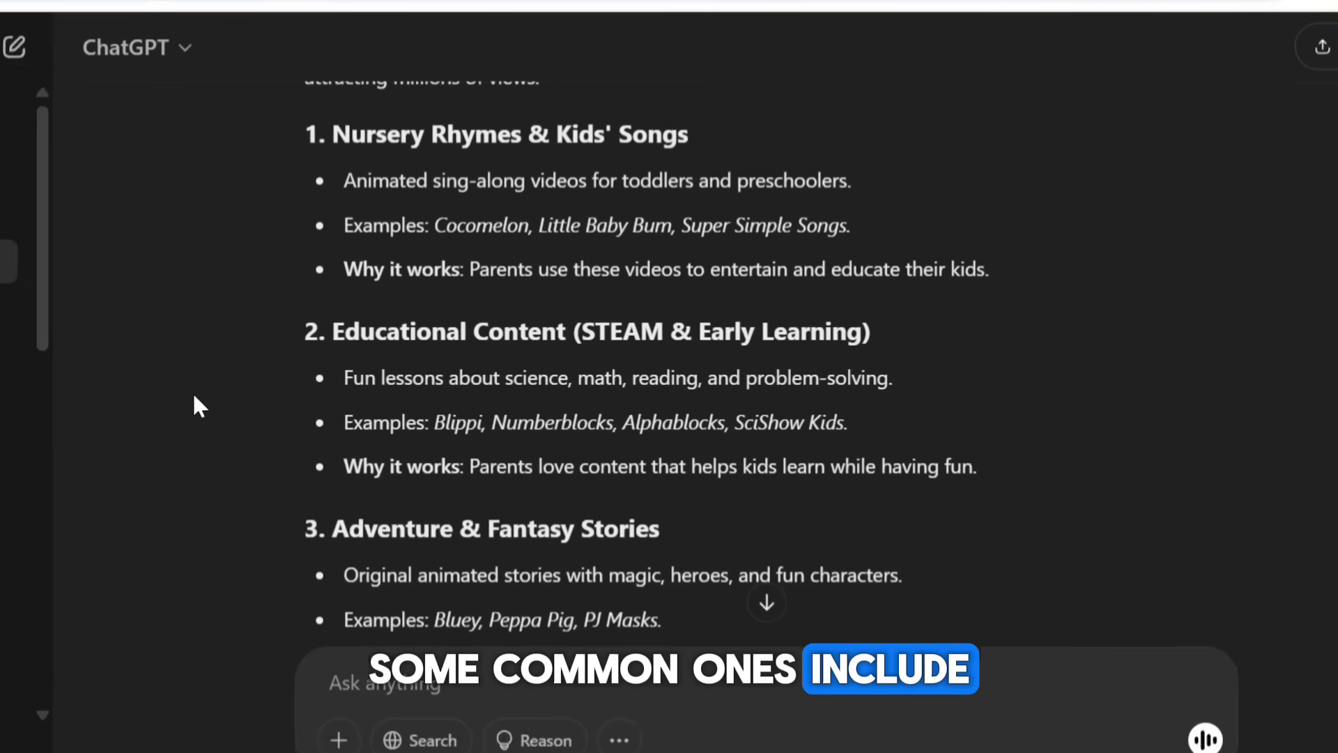
pyautogui.scroll(2, 193, 407)
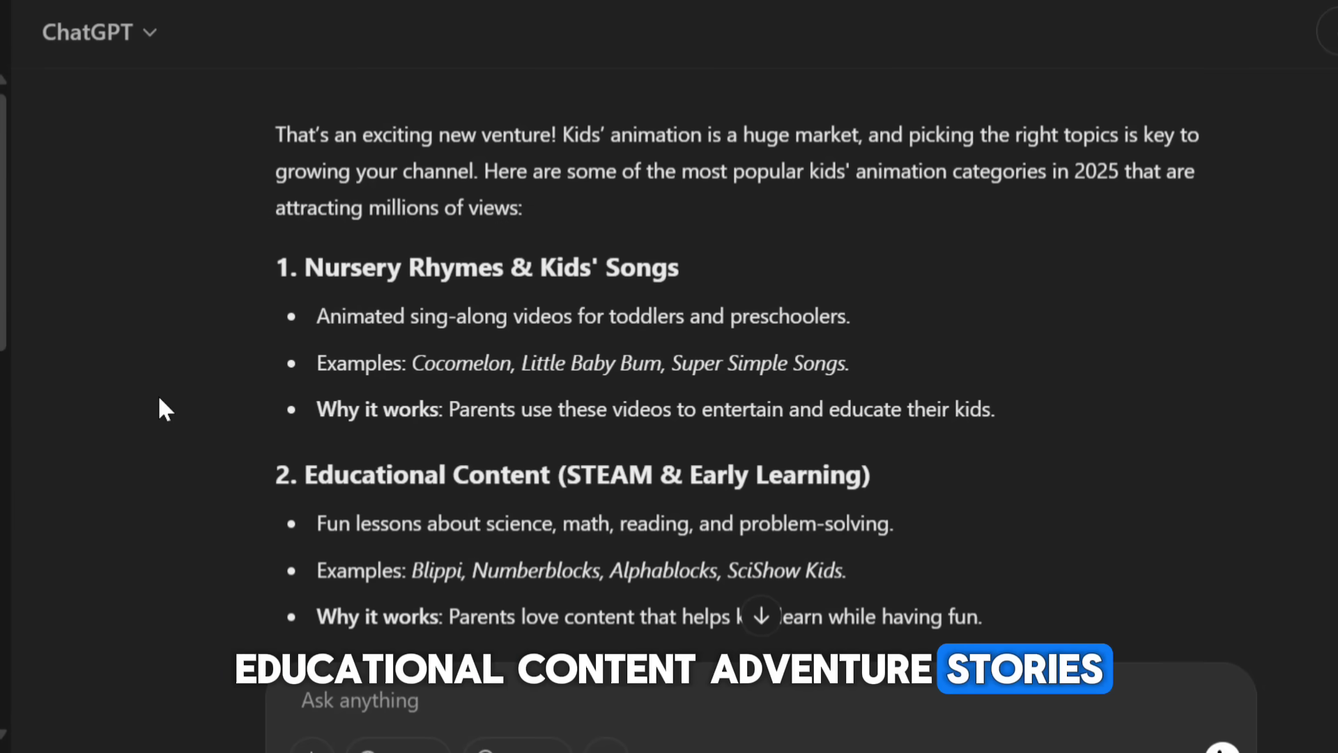
pyautogui.scroll(-4, 160, 400)
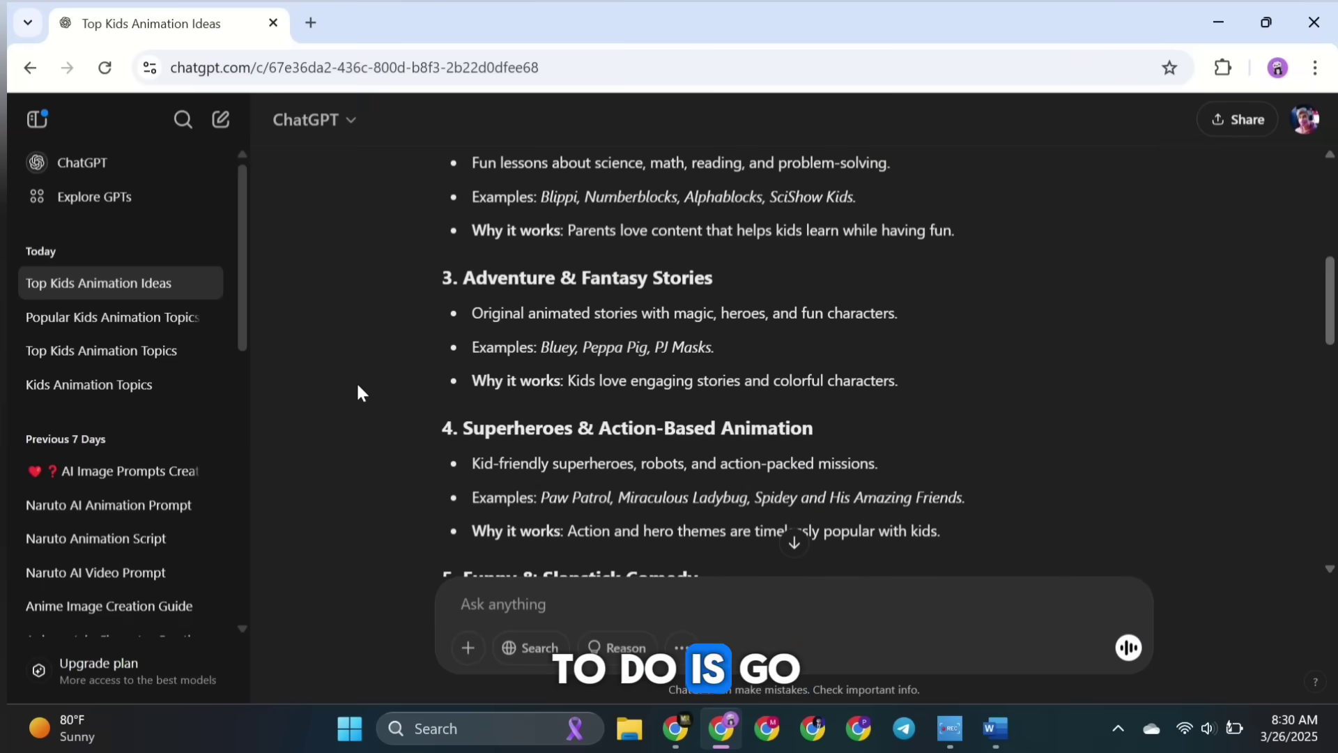
pyautogui.scroll(-5, 159, 399)
pyautogui.scroll(-5, 358, 388)
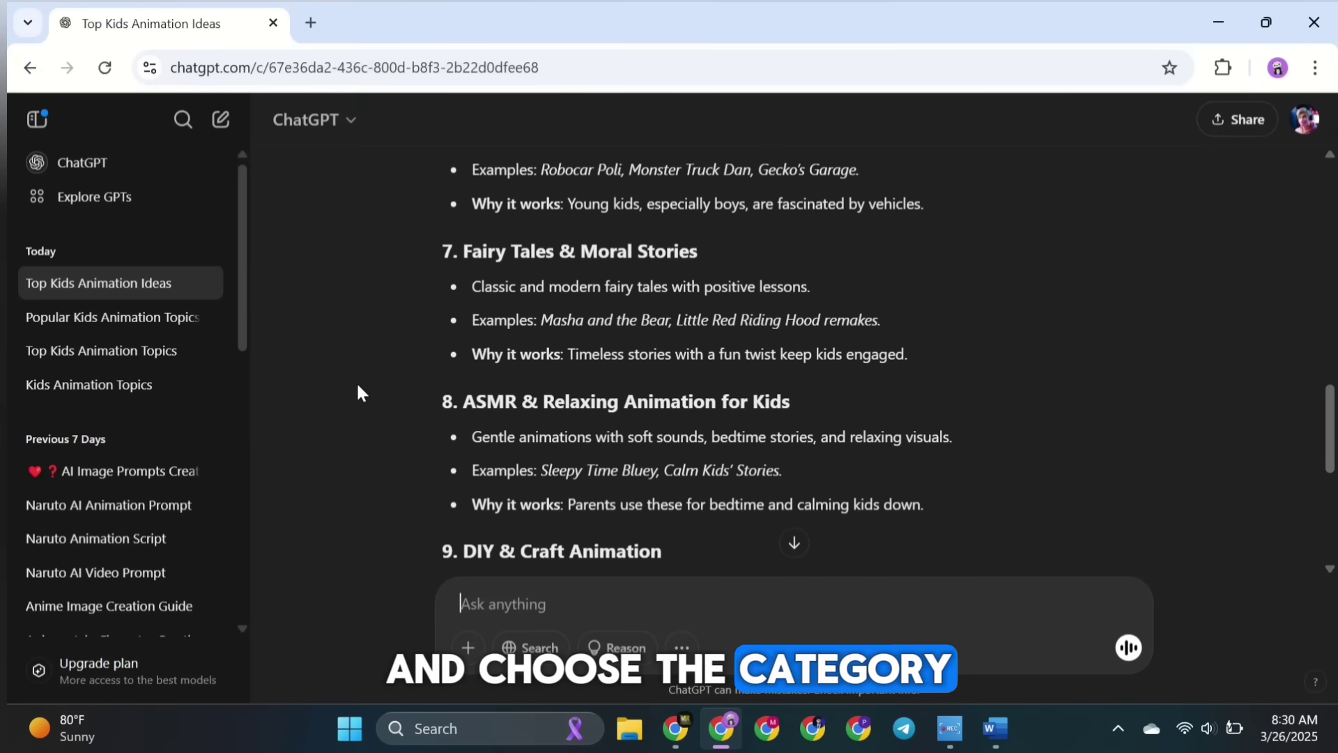
pyautogui.scroll(-4, 358, 387)
pyautogui.scroll(1, 358, 388)
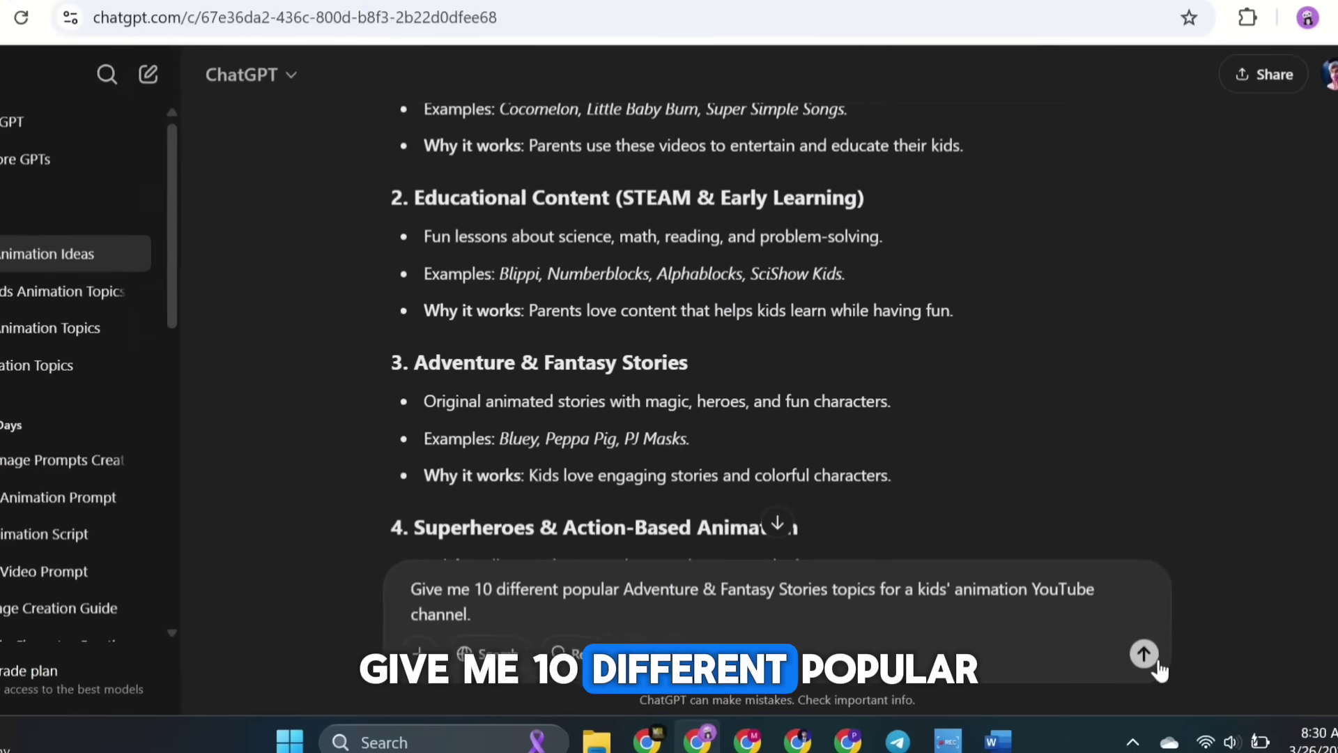
# Send the request for 10 Adventure & Fantasy story topics and review the returned ideas.
pyautogui.click(1204, 669)
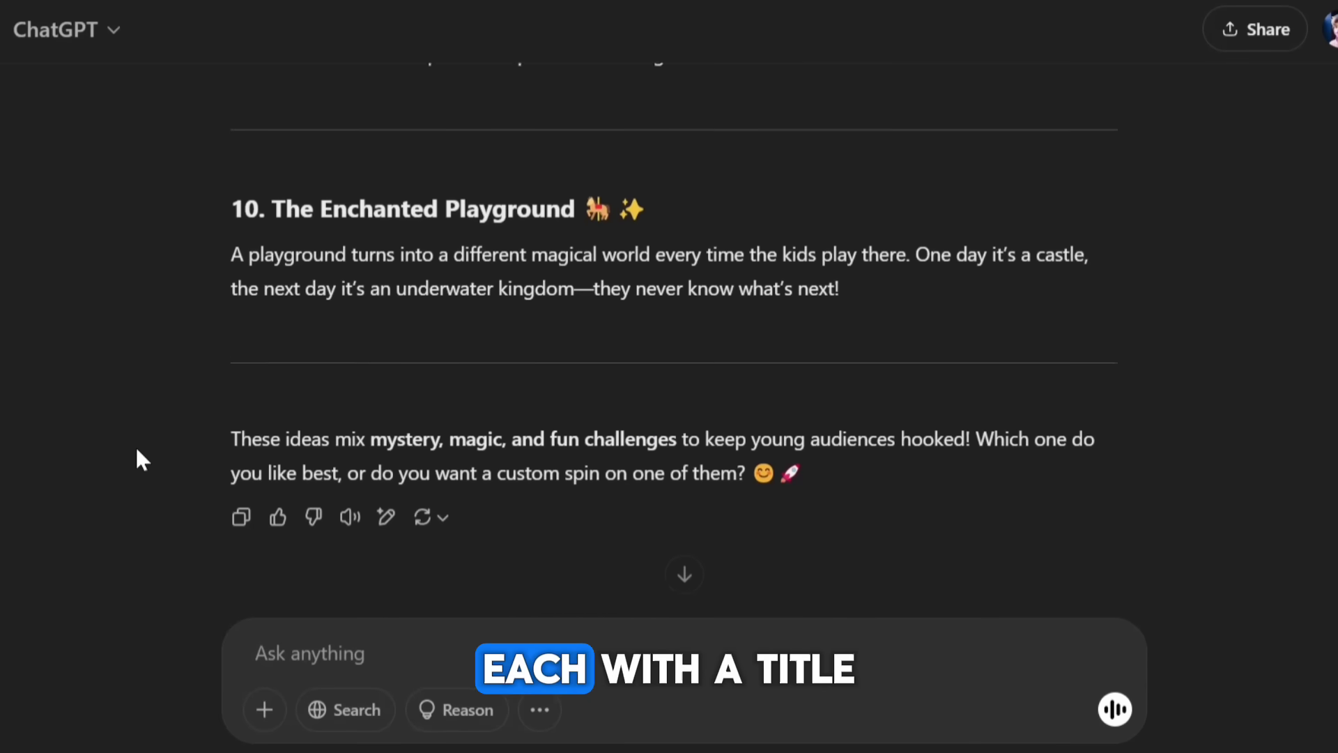
pyautogui.scroll(8, 135, 445)
pyautogui.scroll(20, 137, 450)
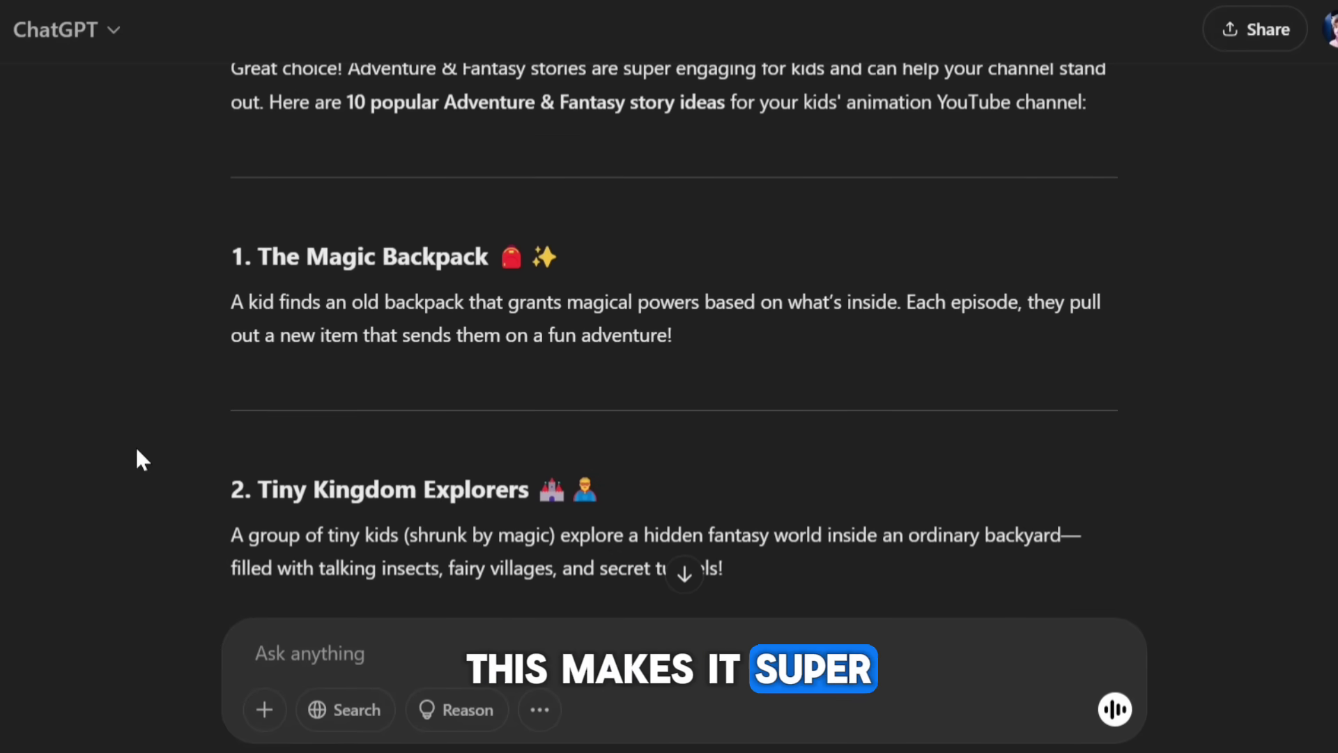
pyautogui.scroll(-3, 135, 445)
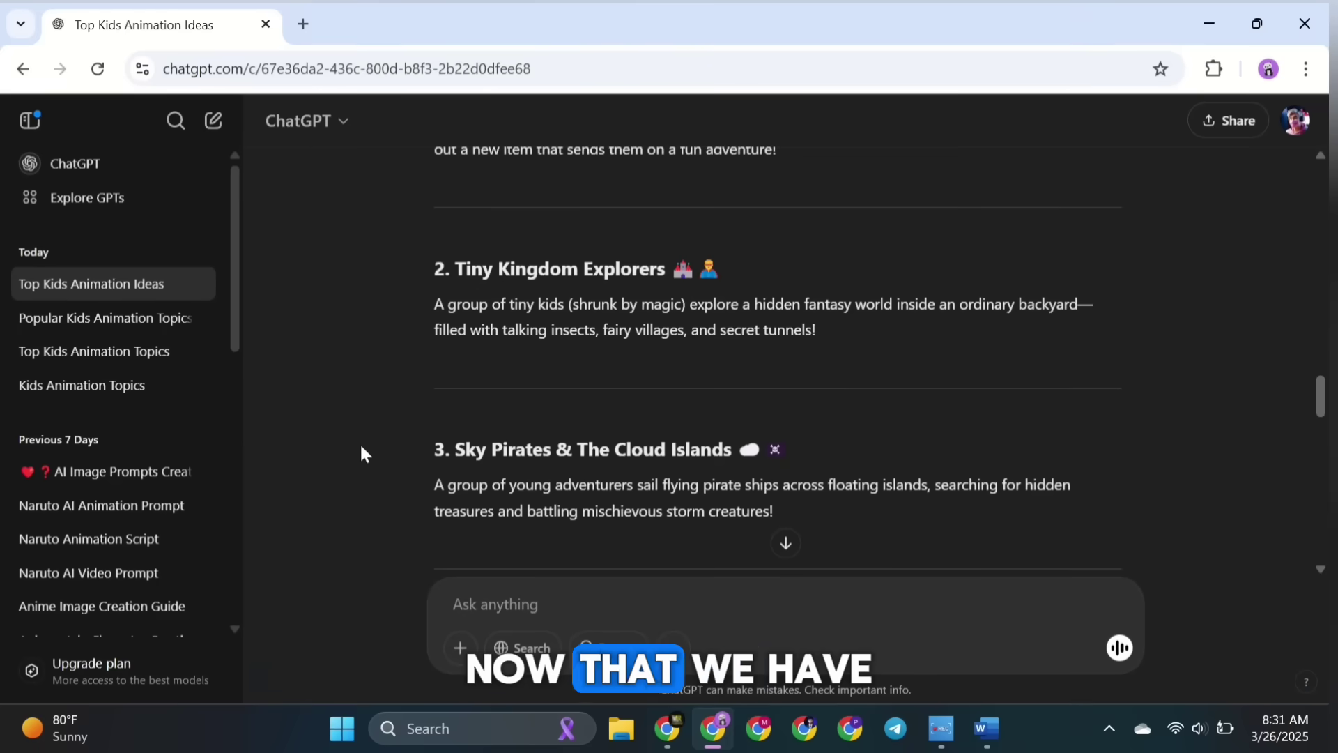
pyautogui.scroll(-2, 361, 453)
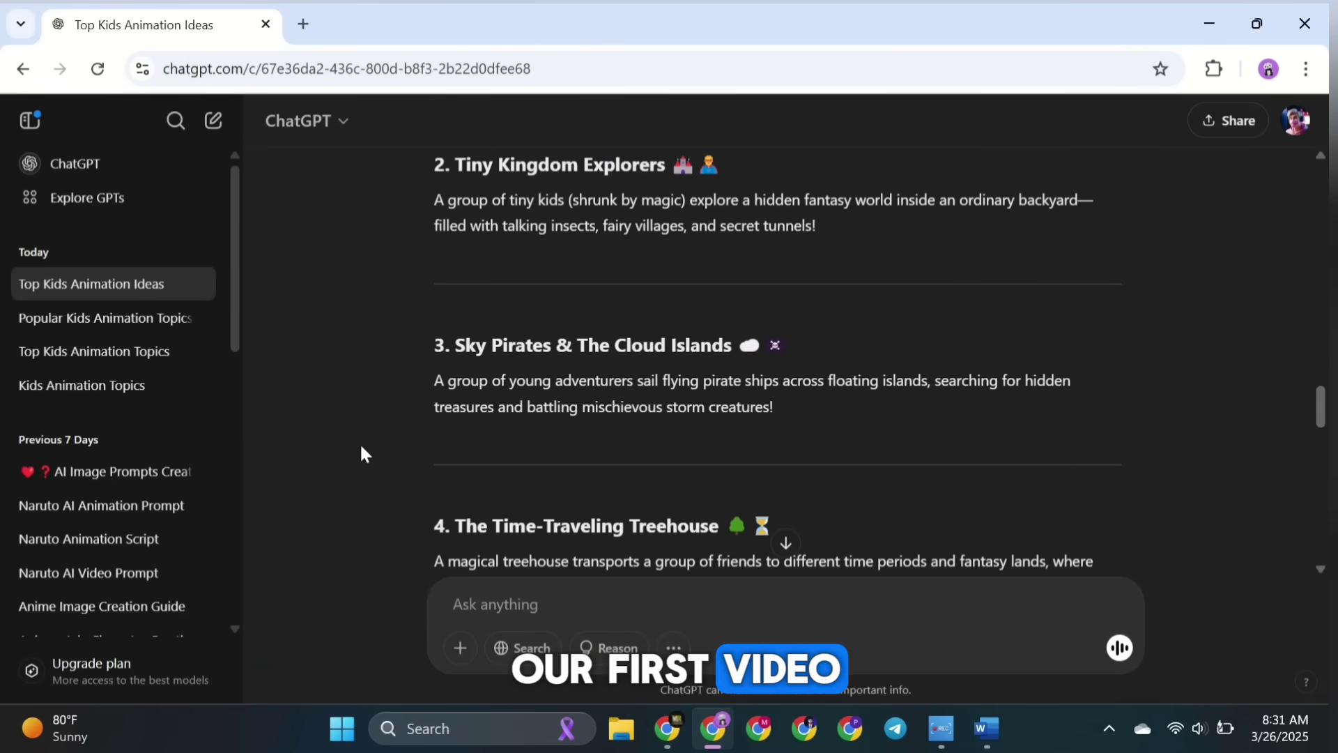
pyautogui.scroll(-9, 361, 454)
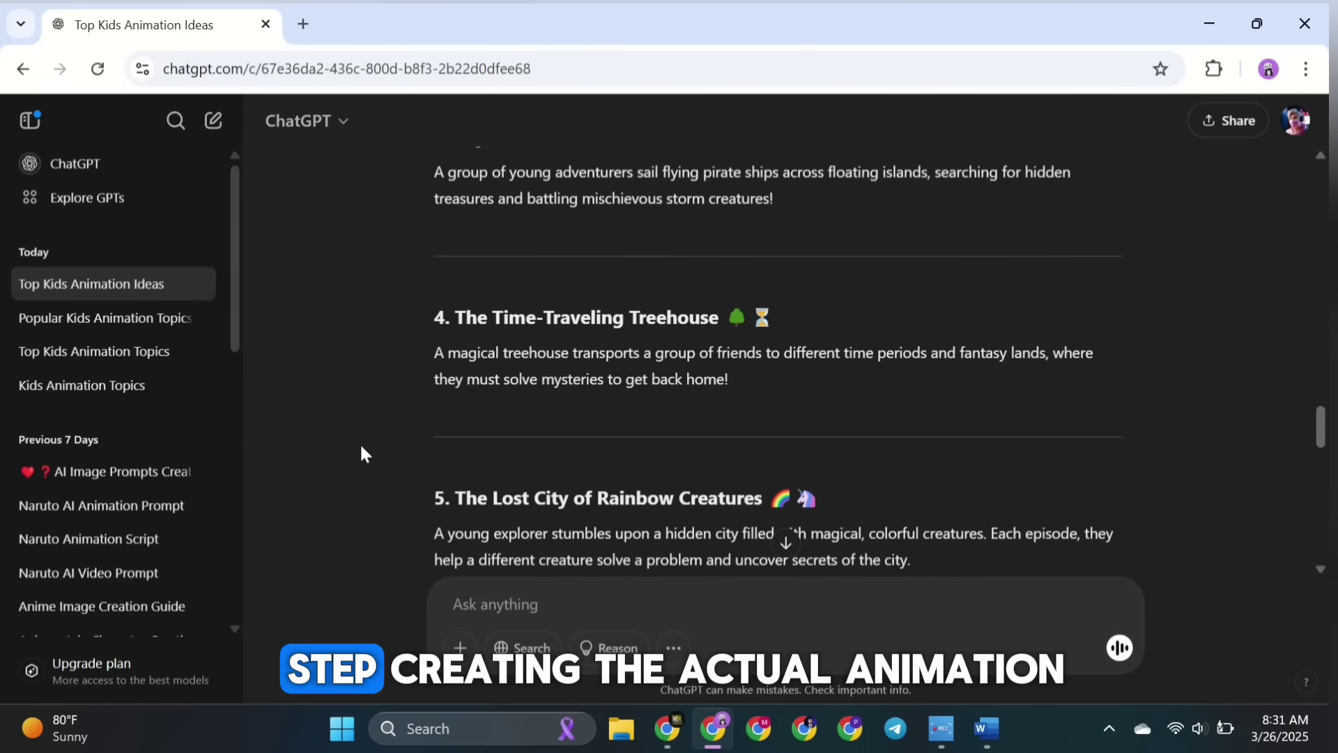
pyautogui.scroll(-4, 361, 454)
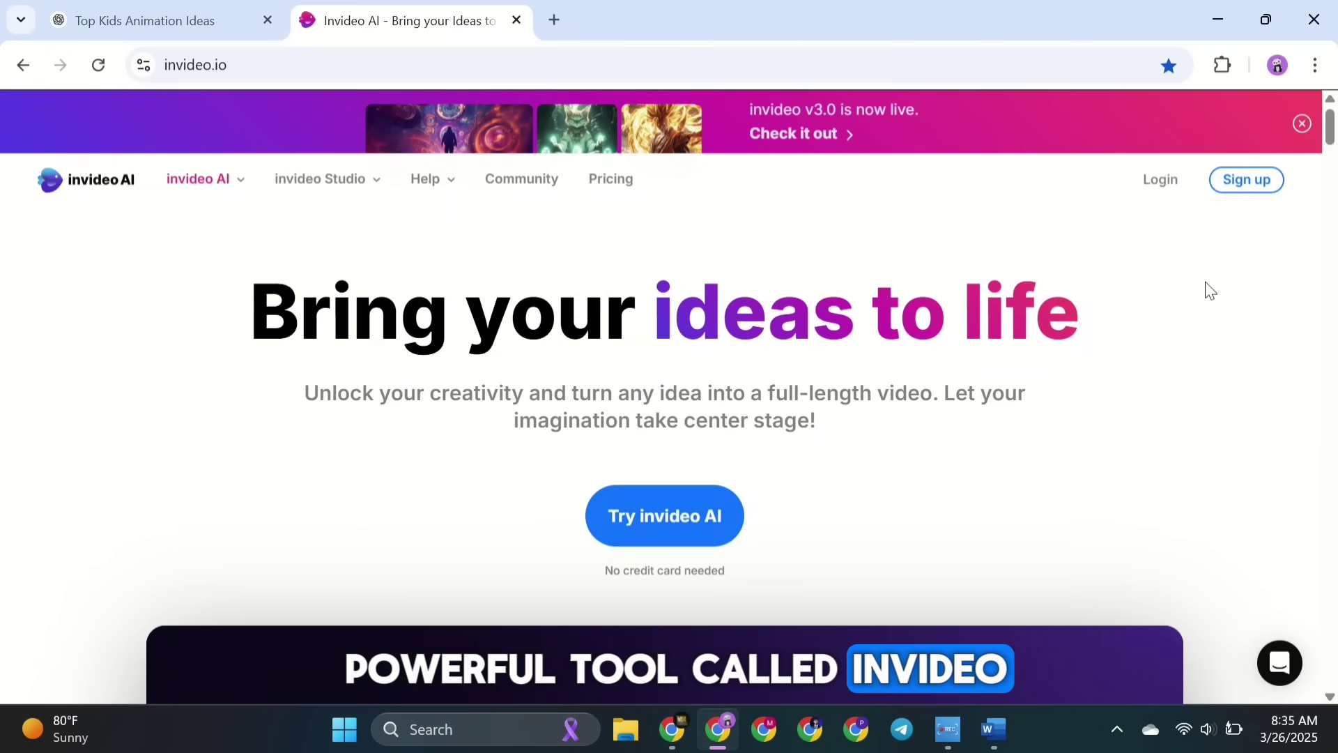
# Scroll down the invideo.io homepage to look over the site.
pyautogui.moveTo(1332, 150); pyautogui.dragTo(1332, 179)
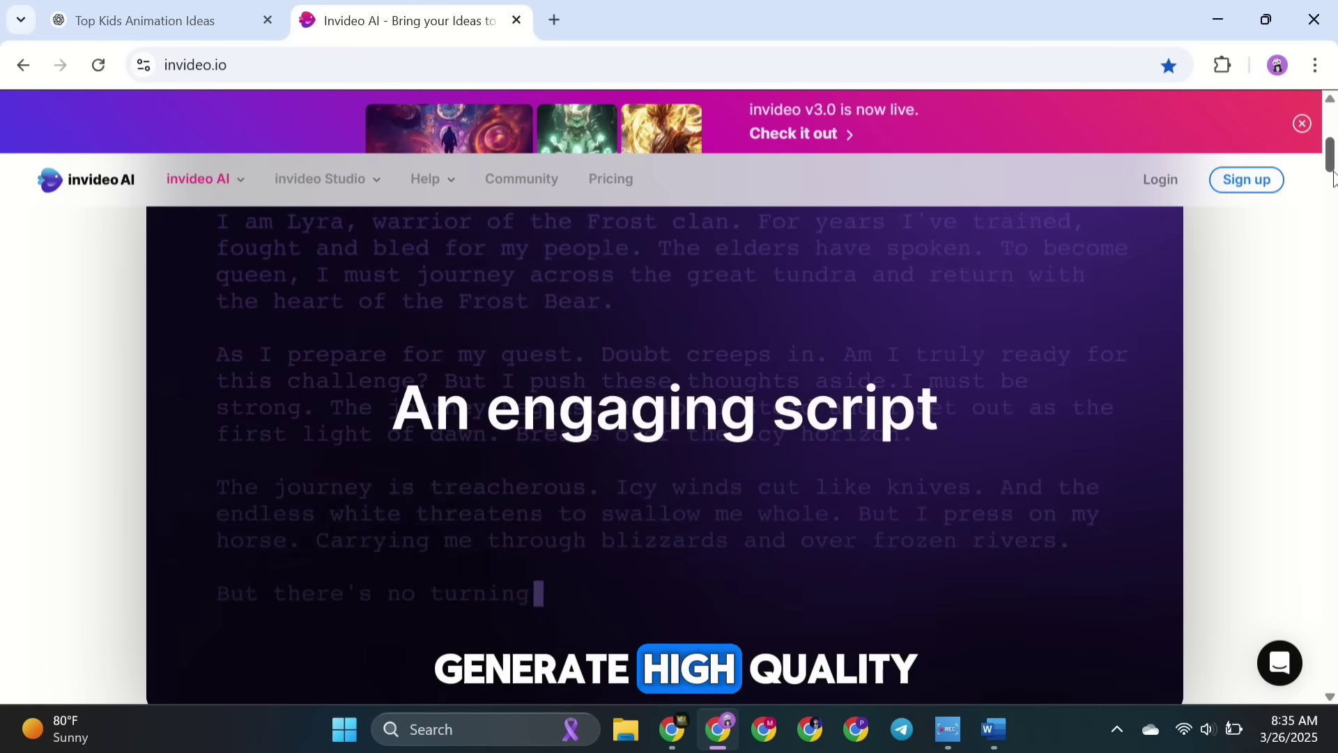
pyautogui.moveTo(1332, 178); pyautogui.dragTo(1332, 218)
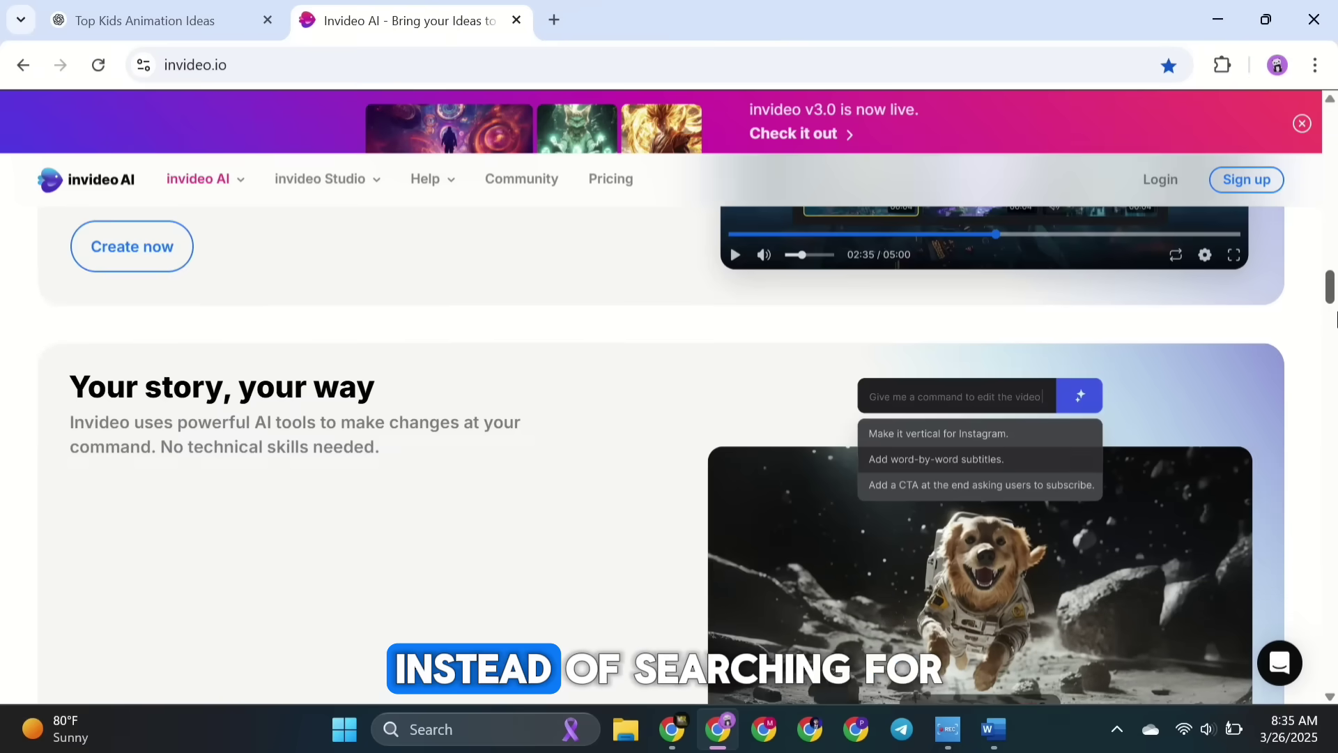
pyautogui.moveTo(1334, 314); pyautogui.dragTo(1336, 515)
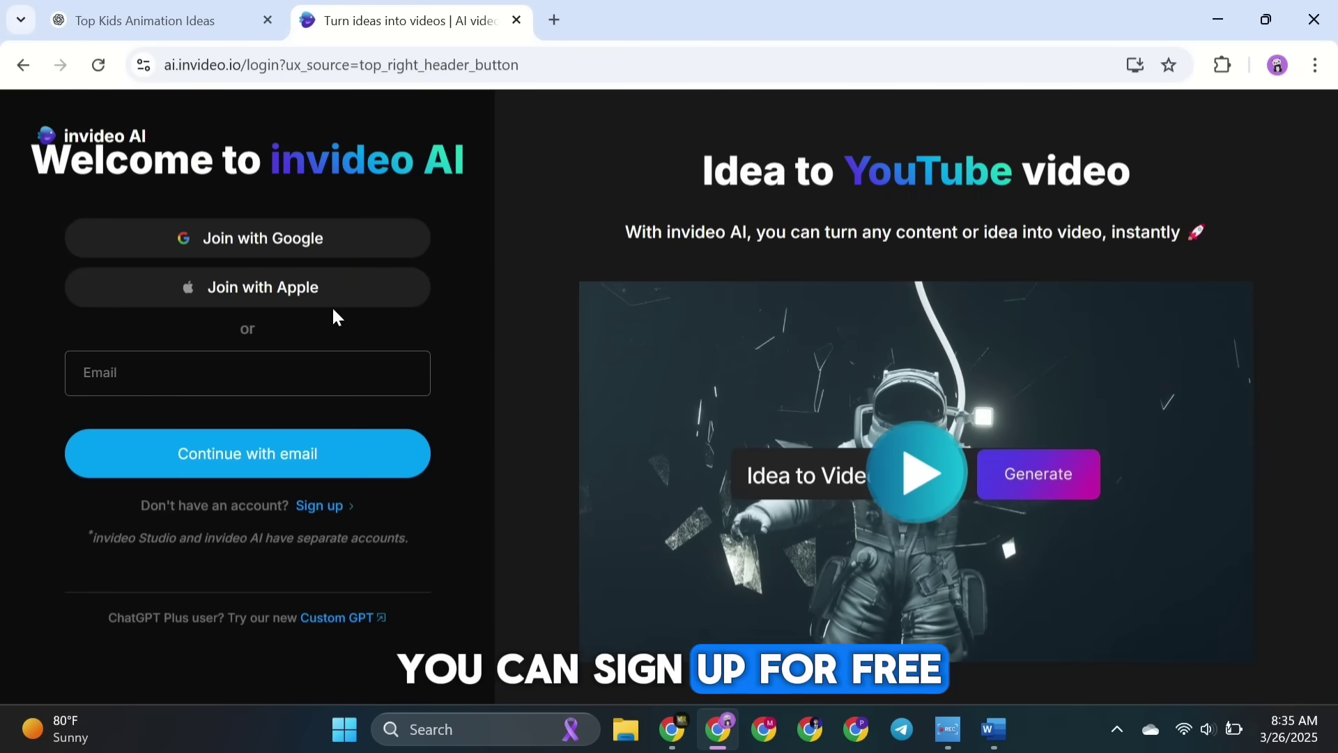
# Sign in with Google, look over the navigation panel's tools, then return to the ChatGPT tab.
pyautogui.click(262, 239)
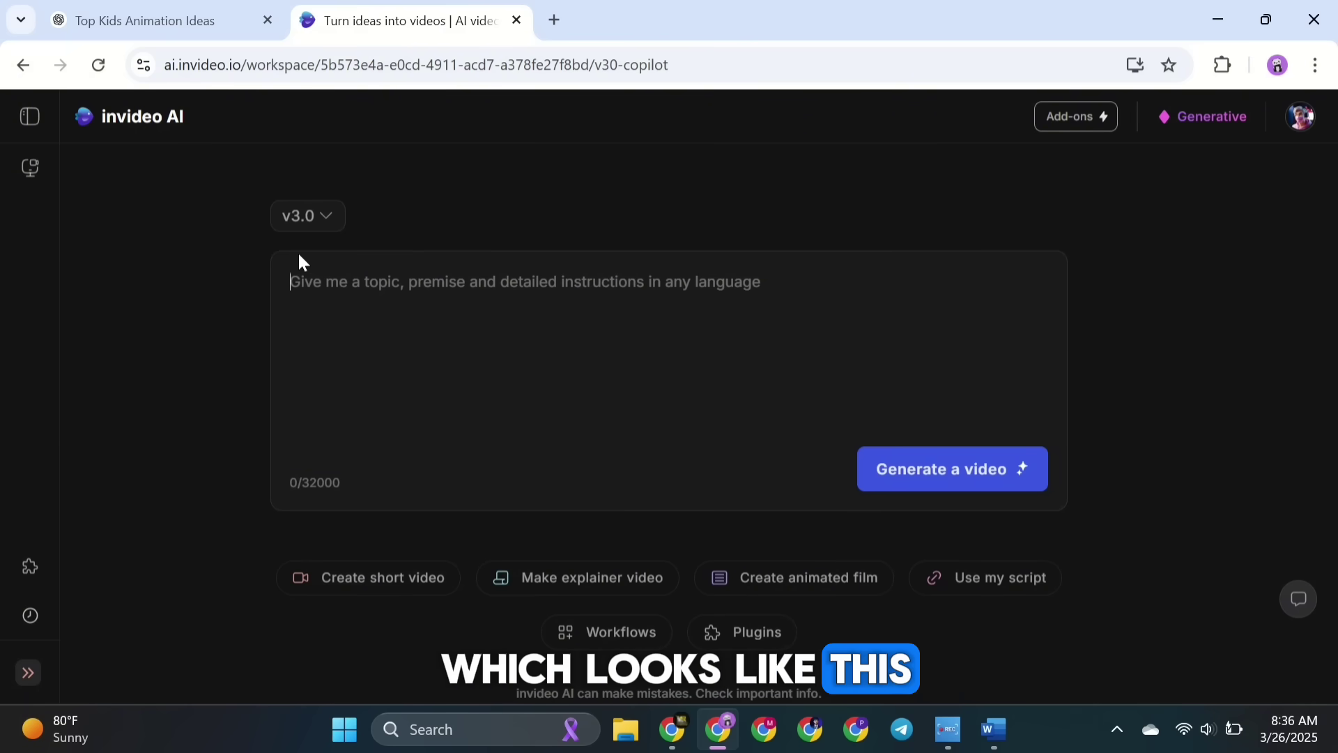
pyautogui.click(33, 120)
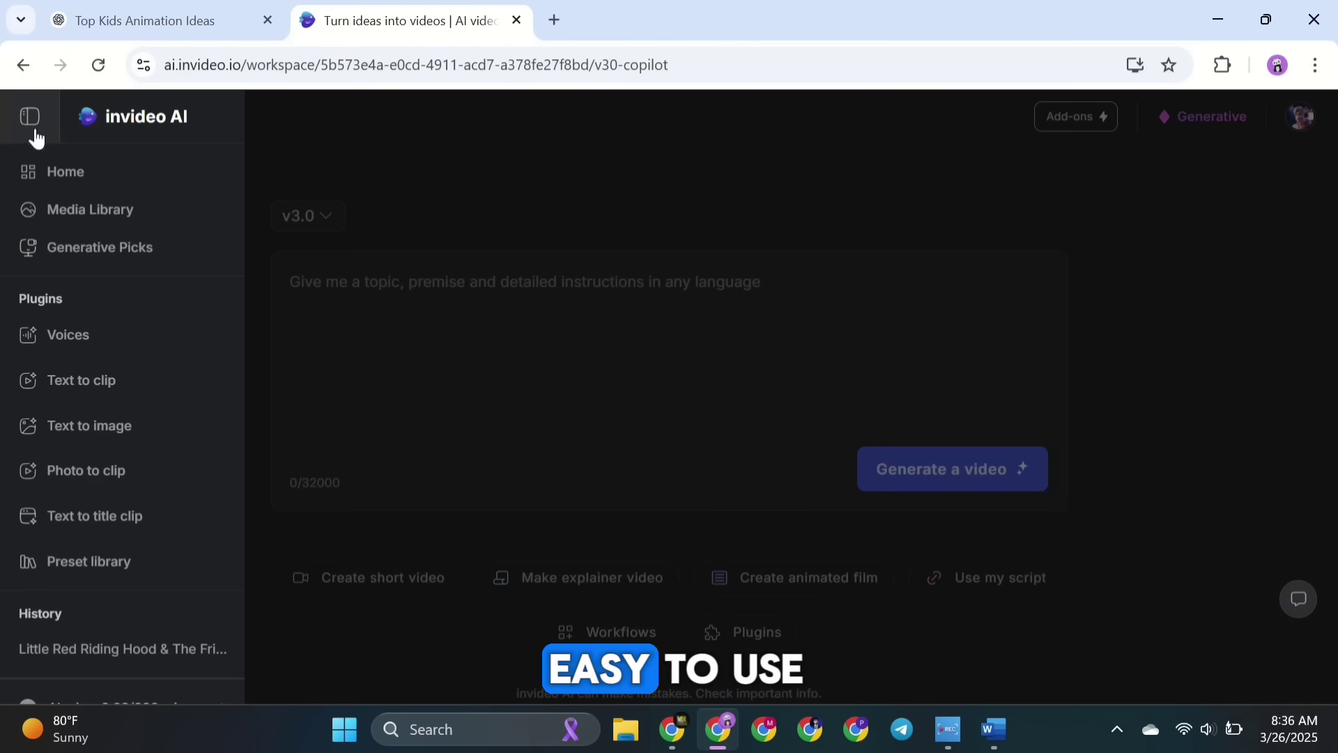
pyautogui.scroll(-1, 110, 541)
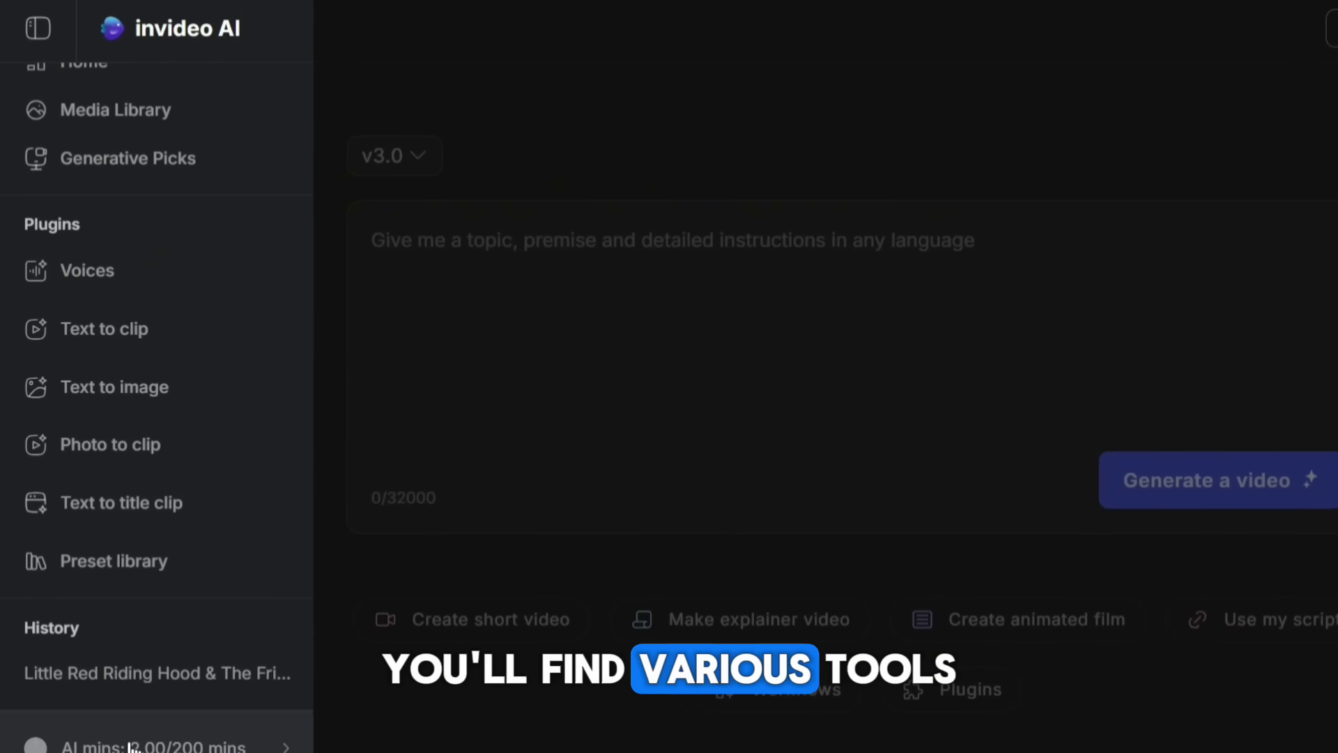
pyautogui.scroll(1, 160, 446)
pyautogui.click(376, 332)
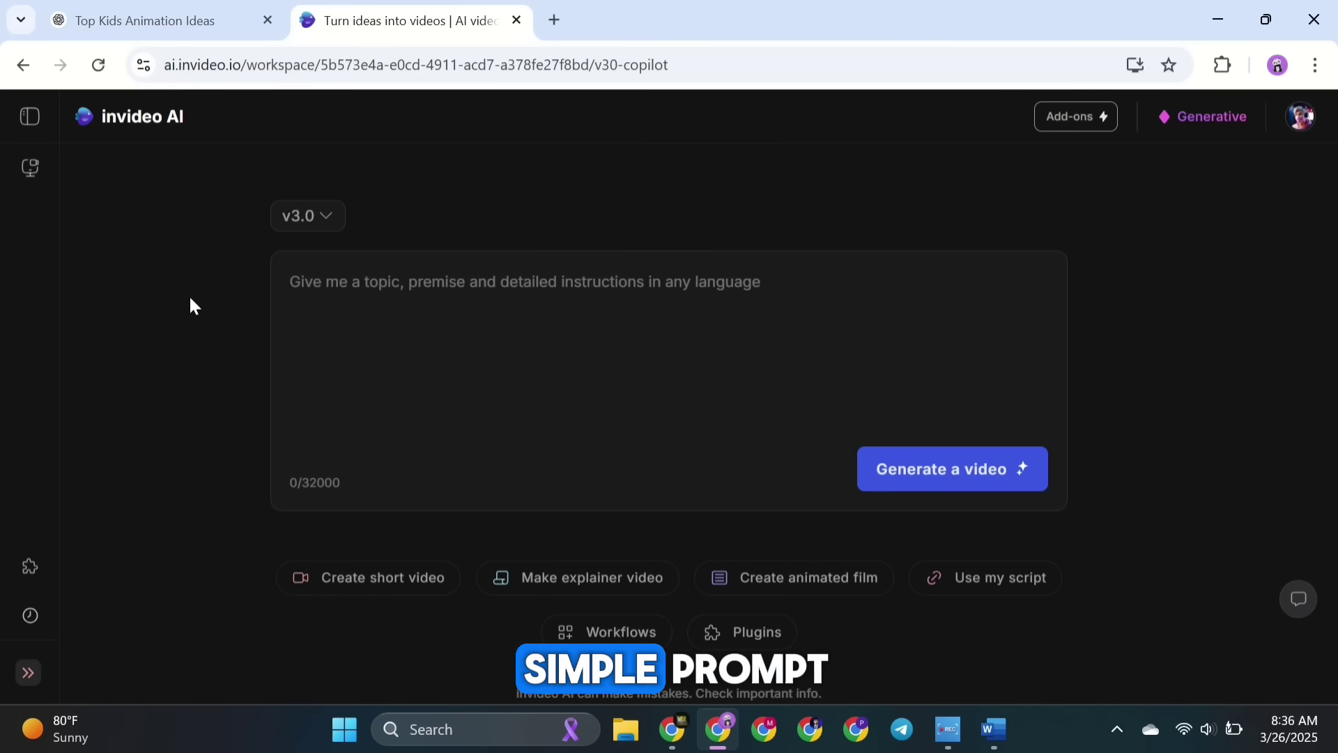
pyautogui.click(166, 4)
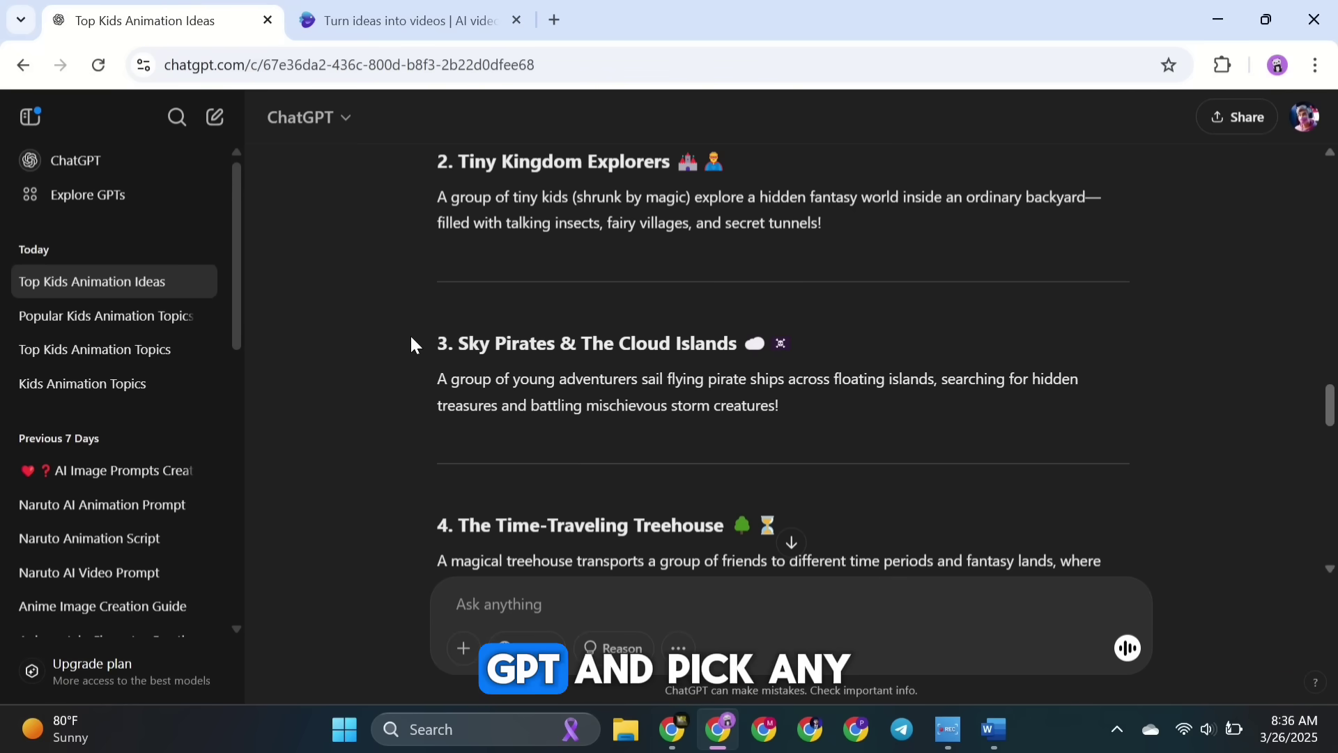
# Paste the Sky Pirates & The Cloud Islands idea from ChatGPT into invideo AI's prompt box.
pyautogui.moveTo(438, 343); pyautogui.dragTo(765, 402)
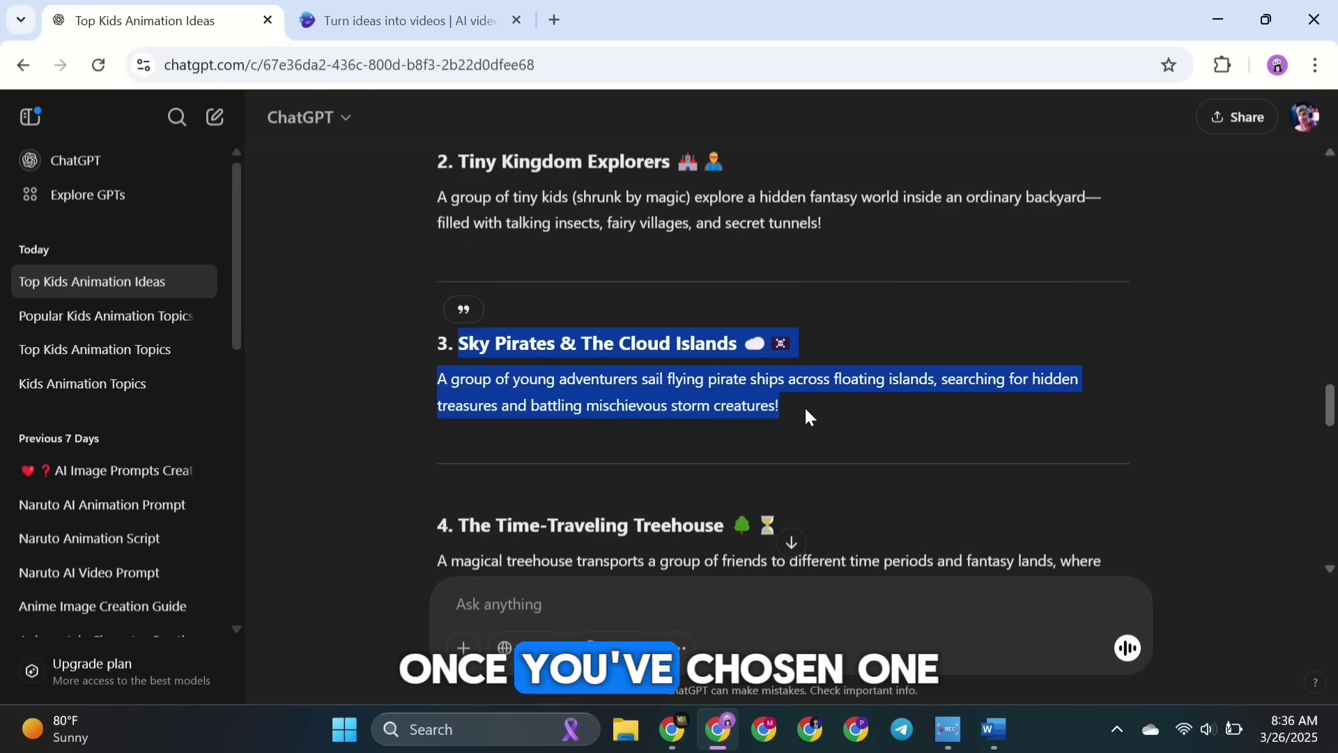
pyautogui.click(403, 34)
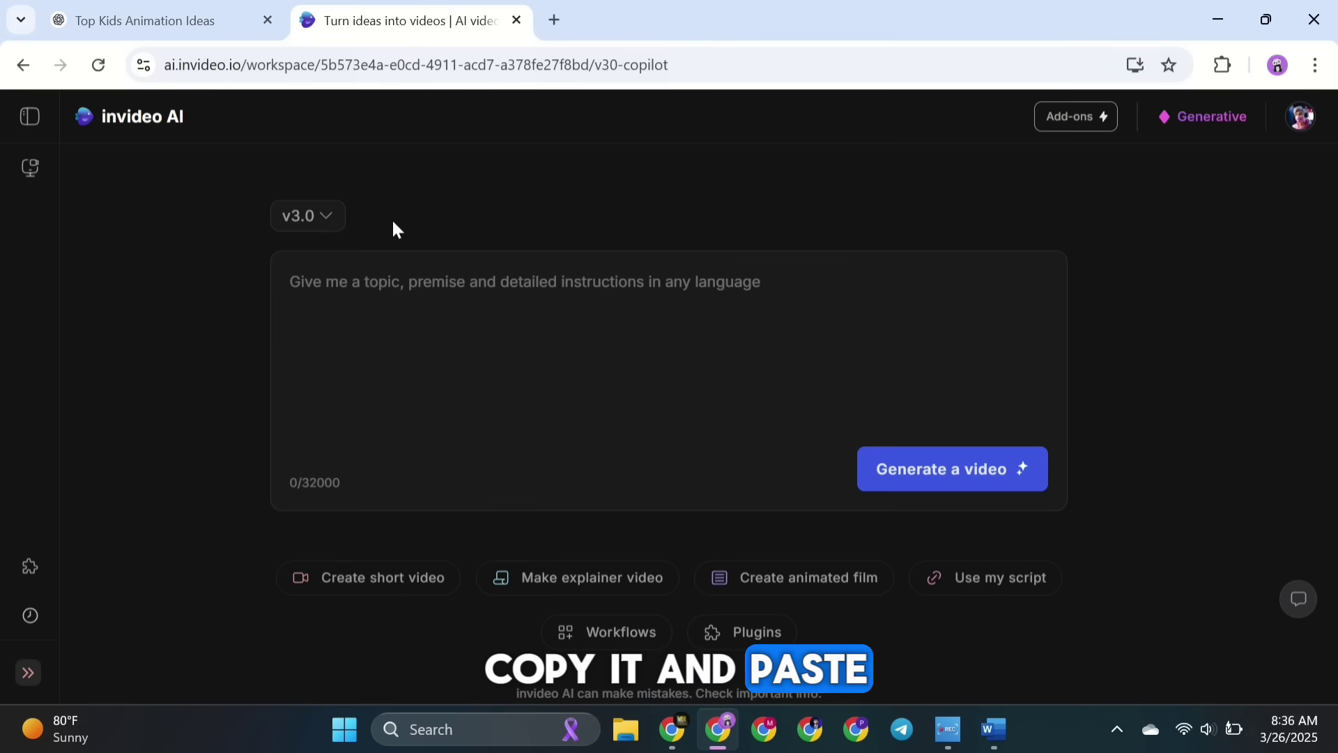
pyautogui.write('Sky Pirates & The Cloud Islands ☁️ 🏴\u200d☠️ A group of young adventurers sail flying pirate ships across floating islands, searching for hidden treasures and battling mischievous storm creatures!')
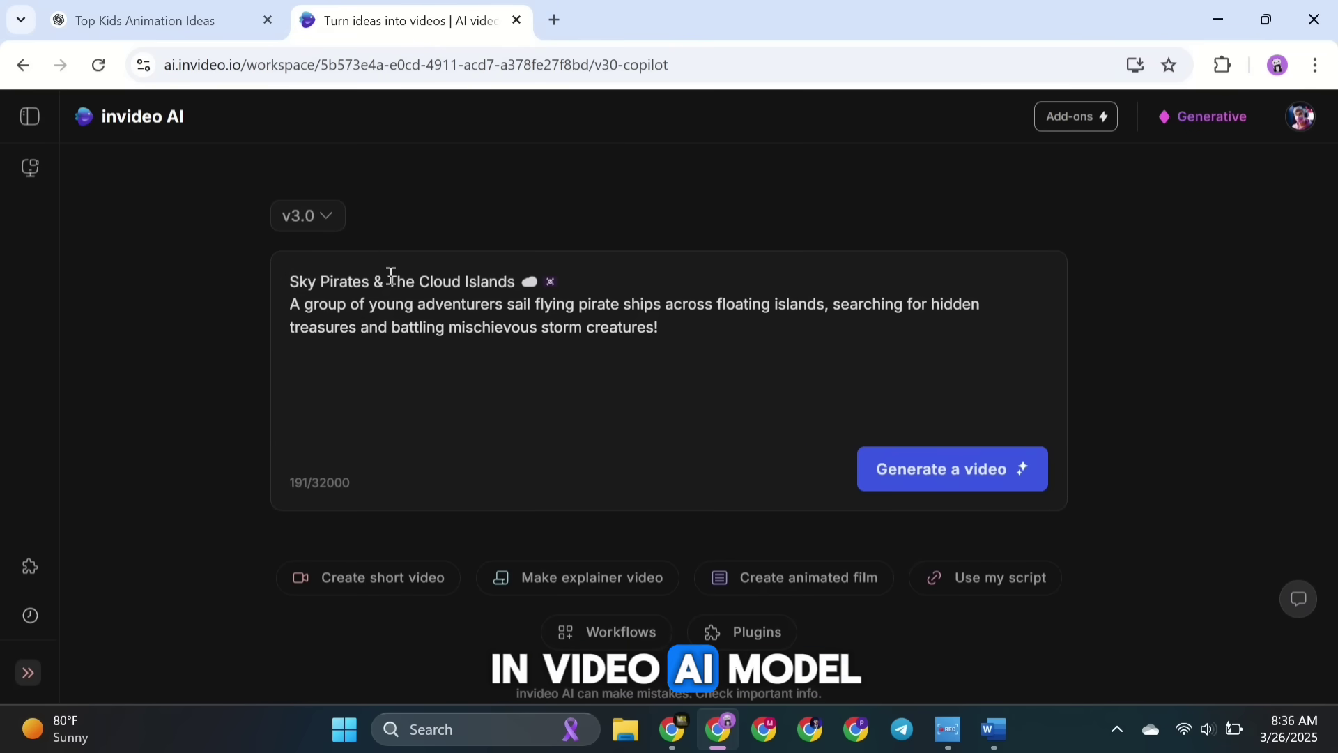
pyautogui.click(324, 216)
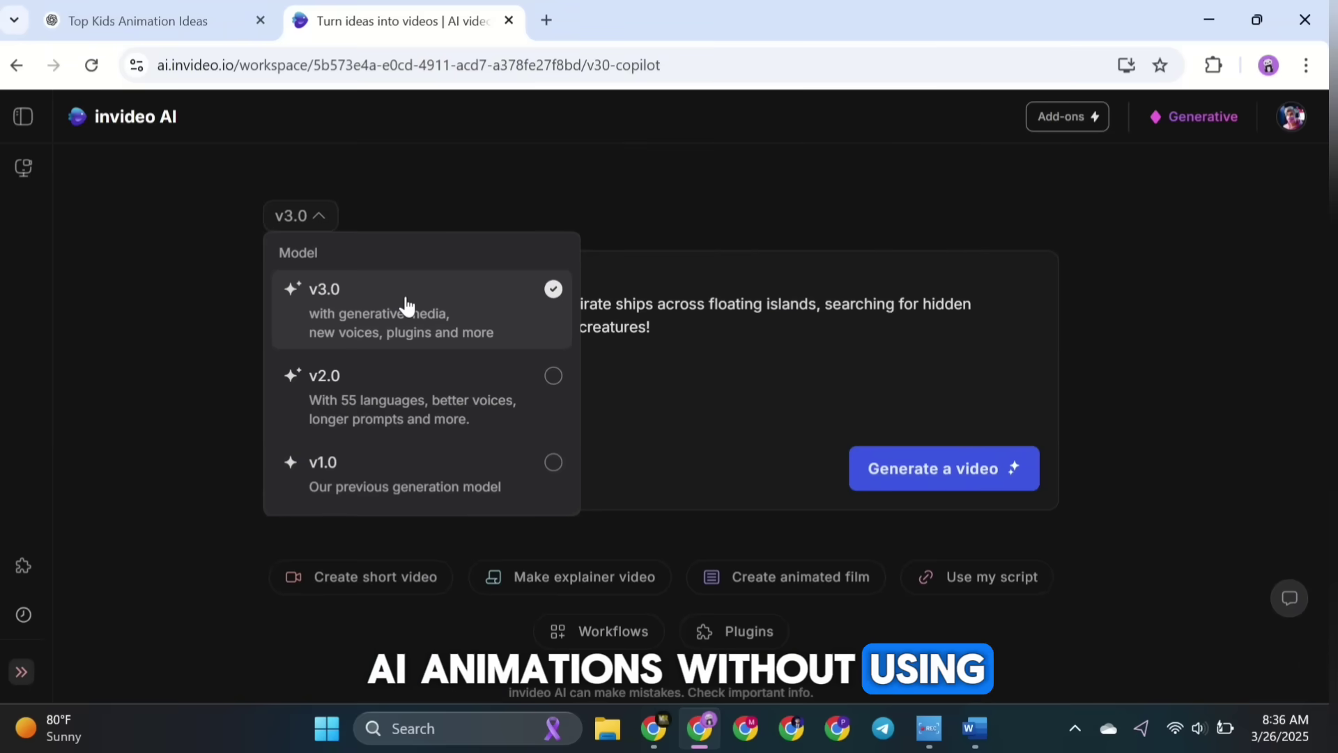
# Generate a 1.0-minute video from the Sky Pirates prompt using the v3.0 model.
pyautogui.click(299, 263)
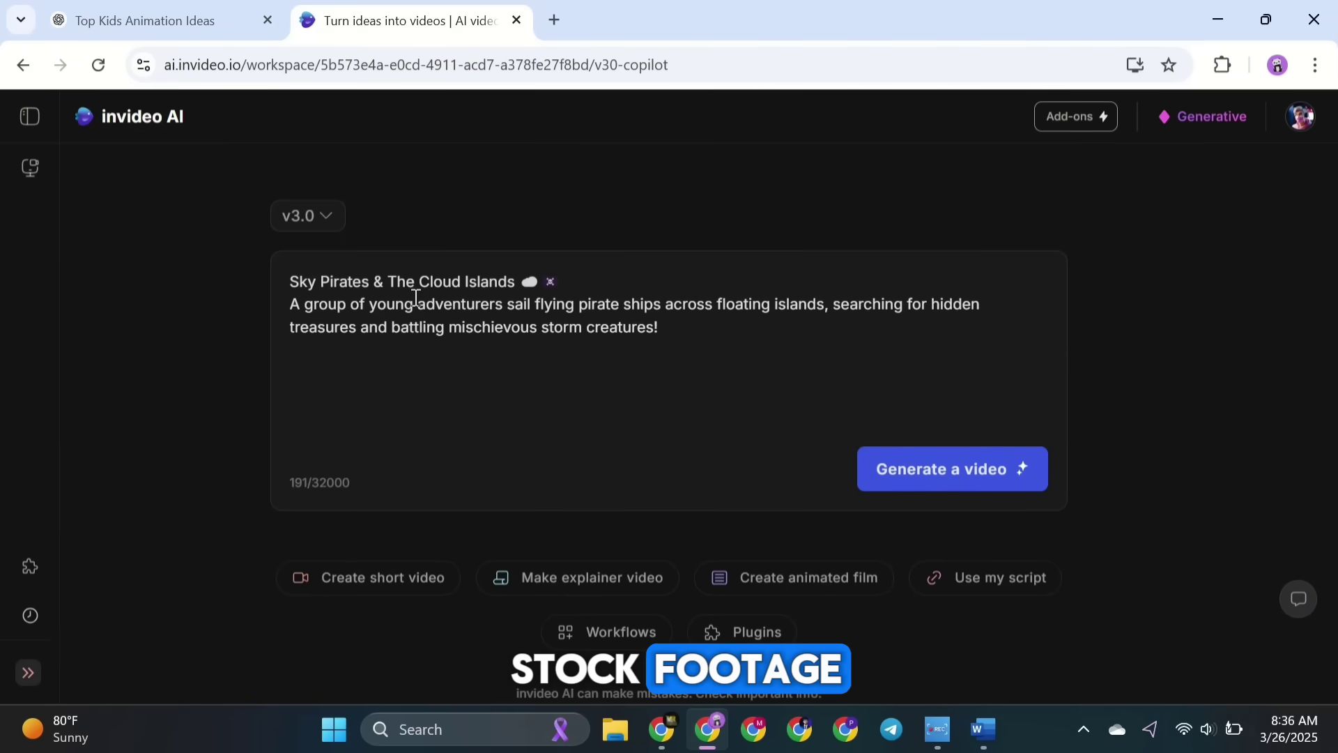
pyautogui.click(959, 478)
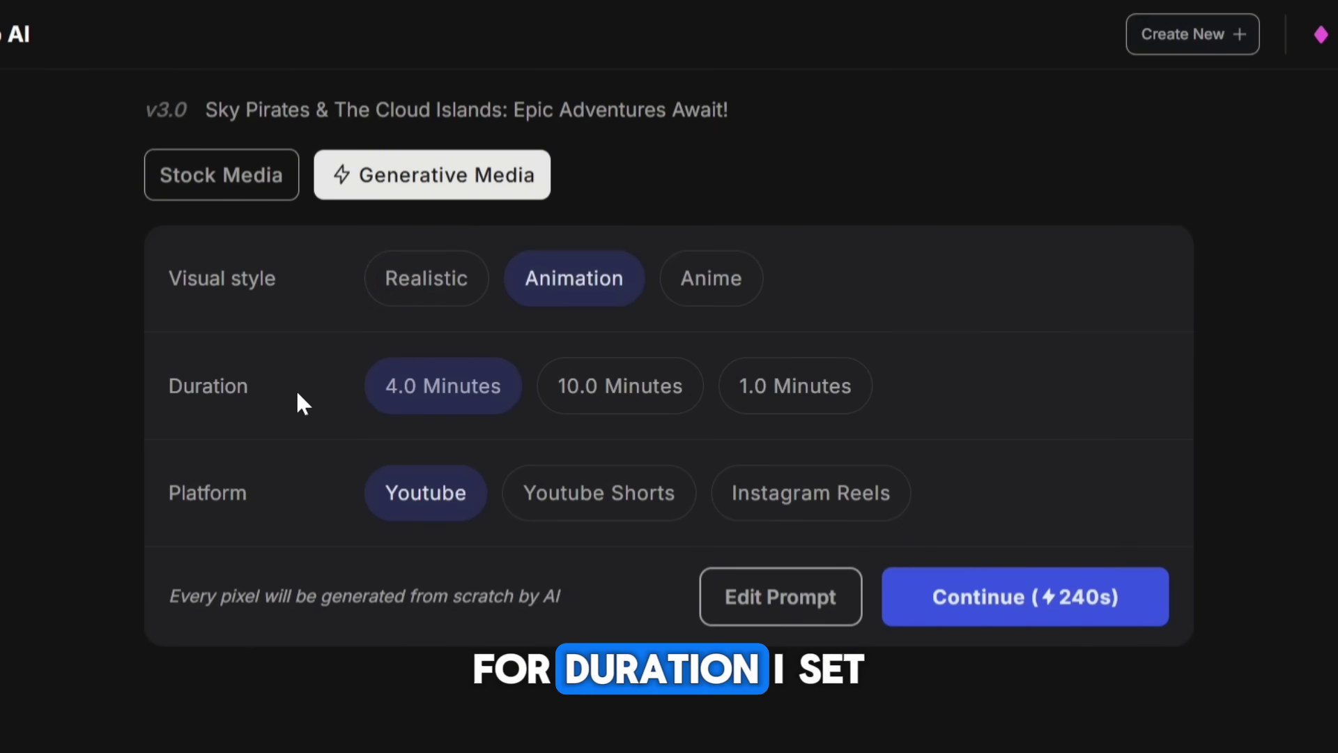
pyautogui.click(772, 384)
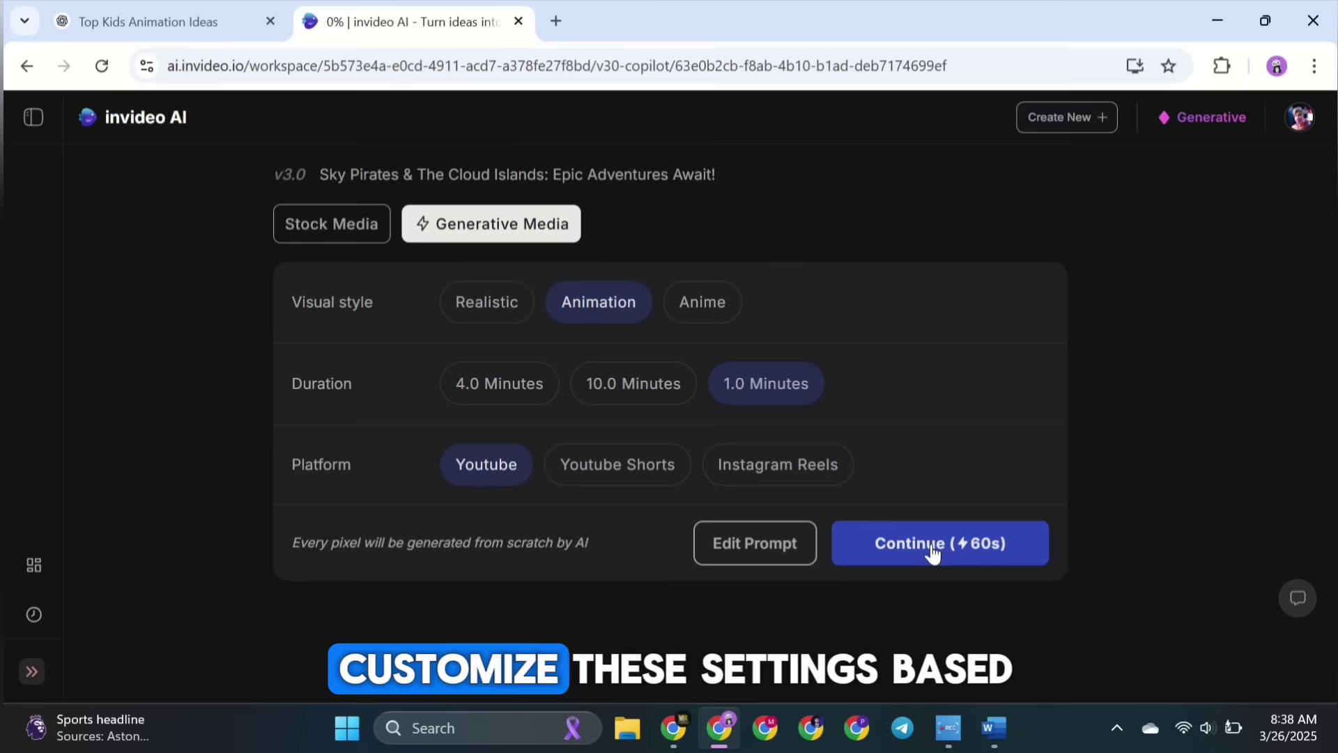
pyautogui.click(1003, 594)
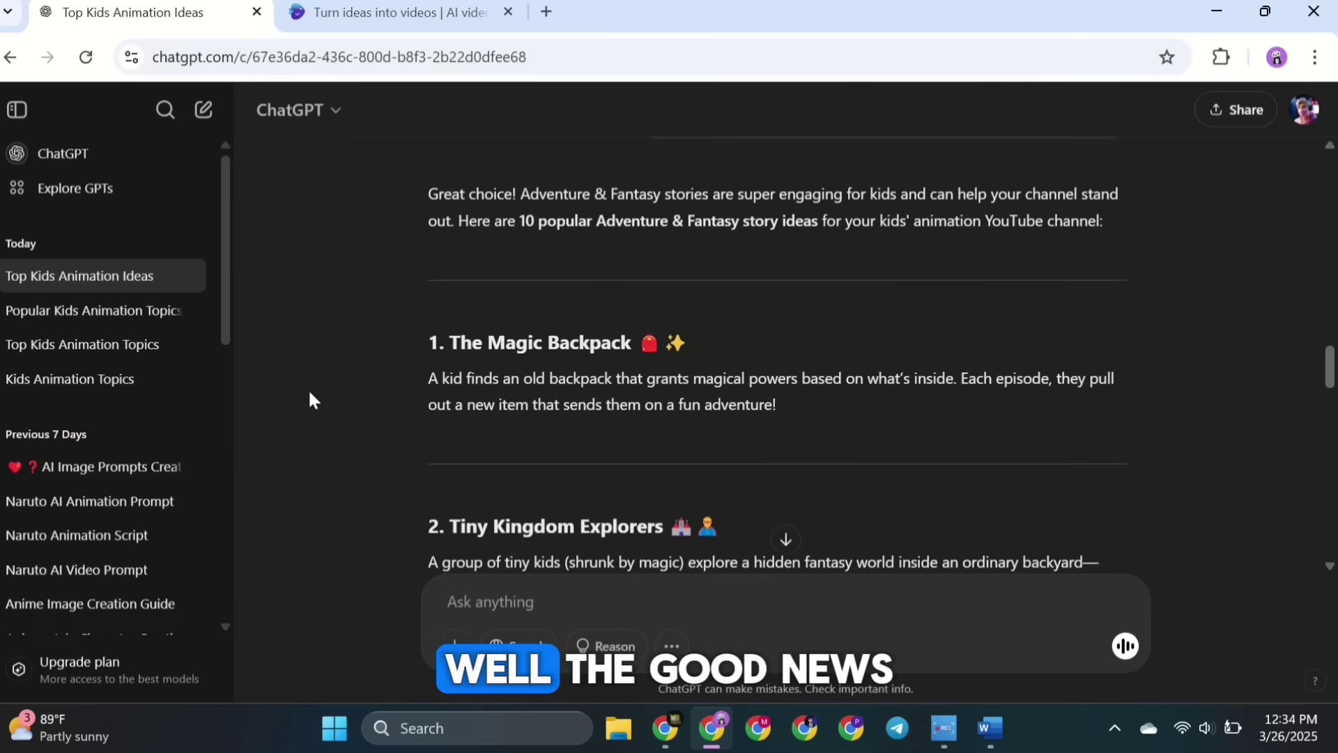
# Copy the Prompt 3 script-writing prompt from Prompt 1.docx in Word and return to ChatGPT.
pyautogui.scroll(-10, 309, 390)
pyautogui.scroll(-10, 310, 397)
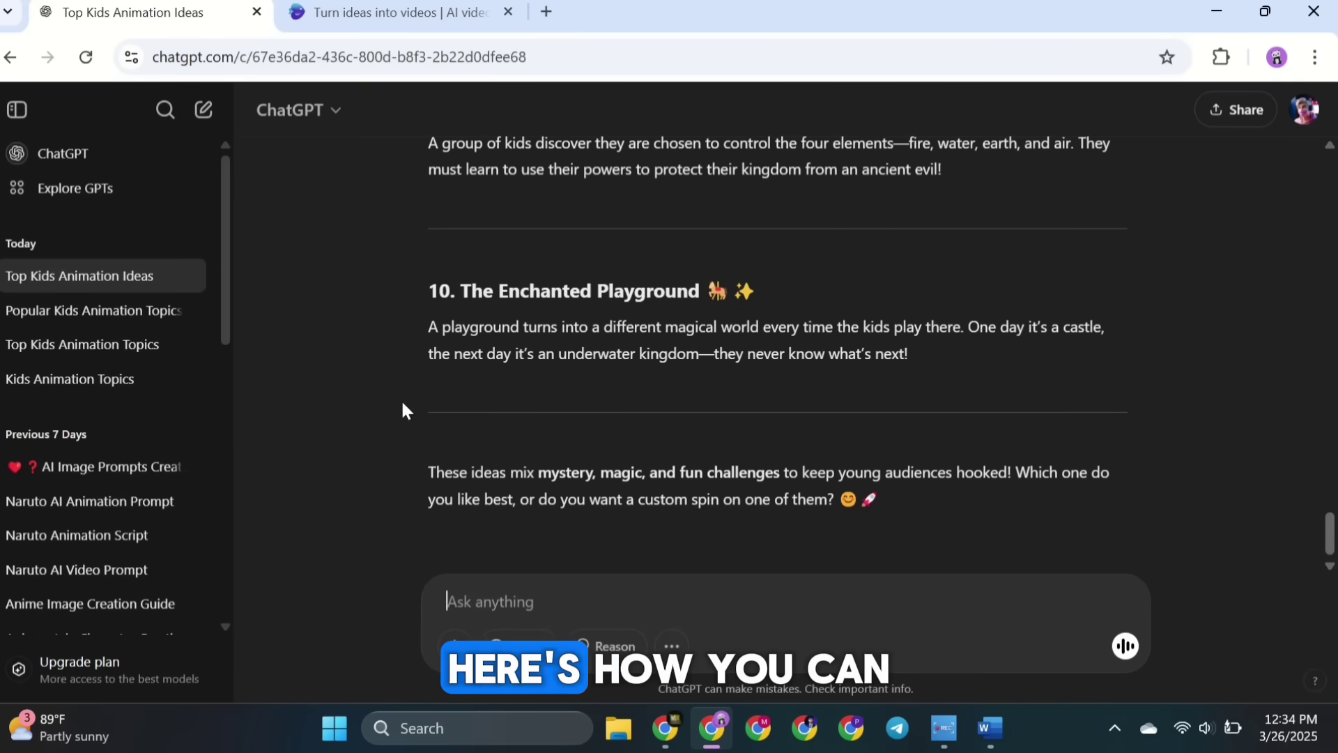
pyautogui.click(990, 728)
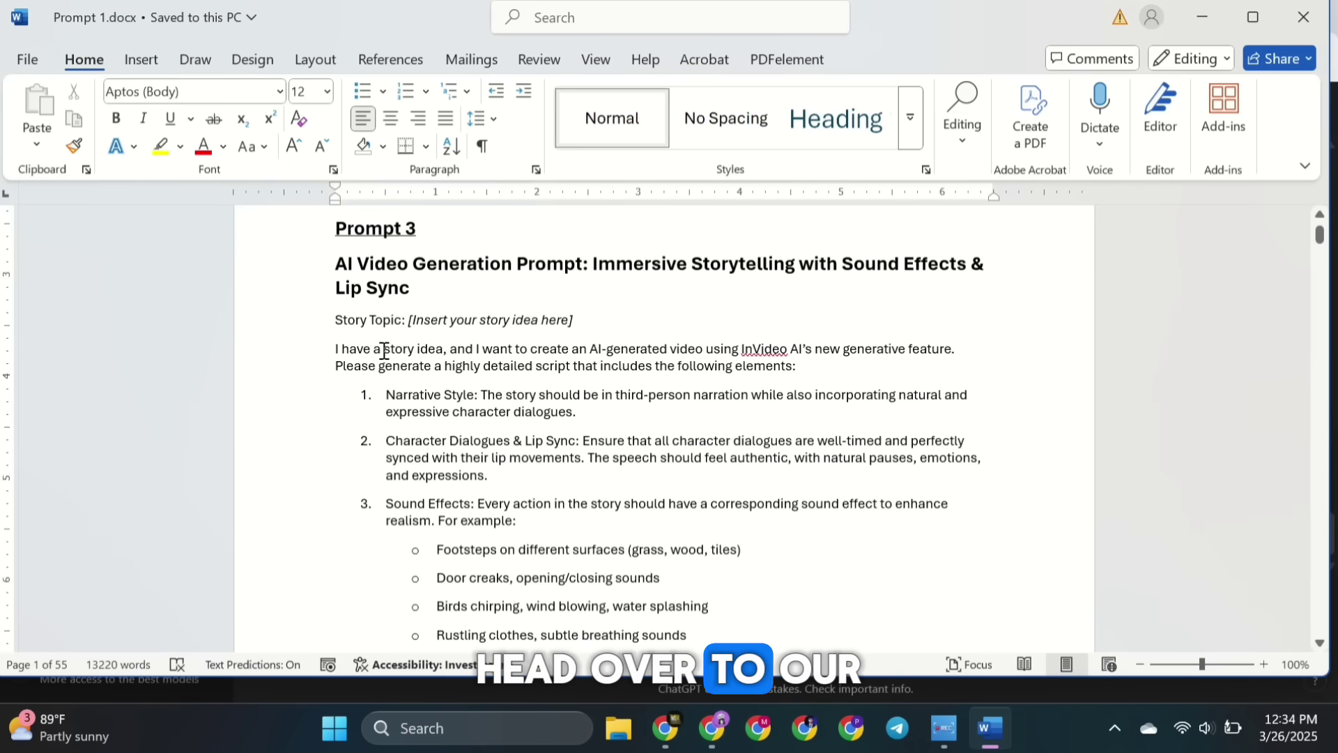
pyautogui.moveTo(340, 325); pyautogui.dragTo(843, 458)
pyautogui.moveTo(941, 478); pyautogui.dragTo(948, 493)
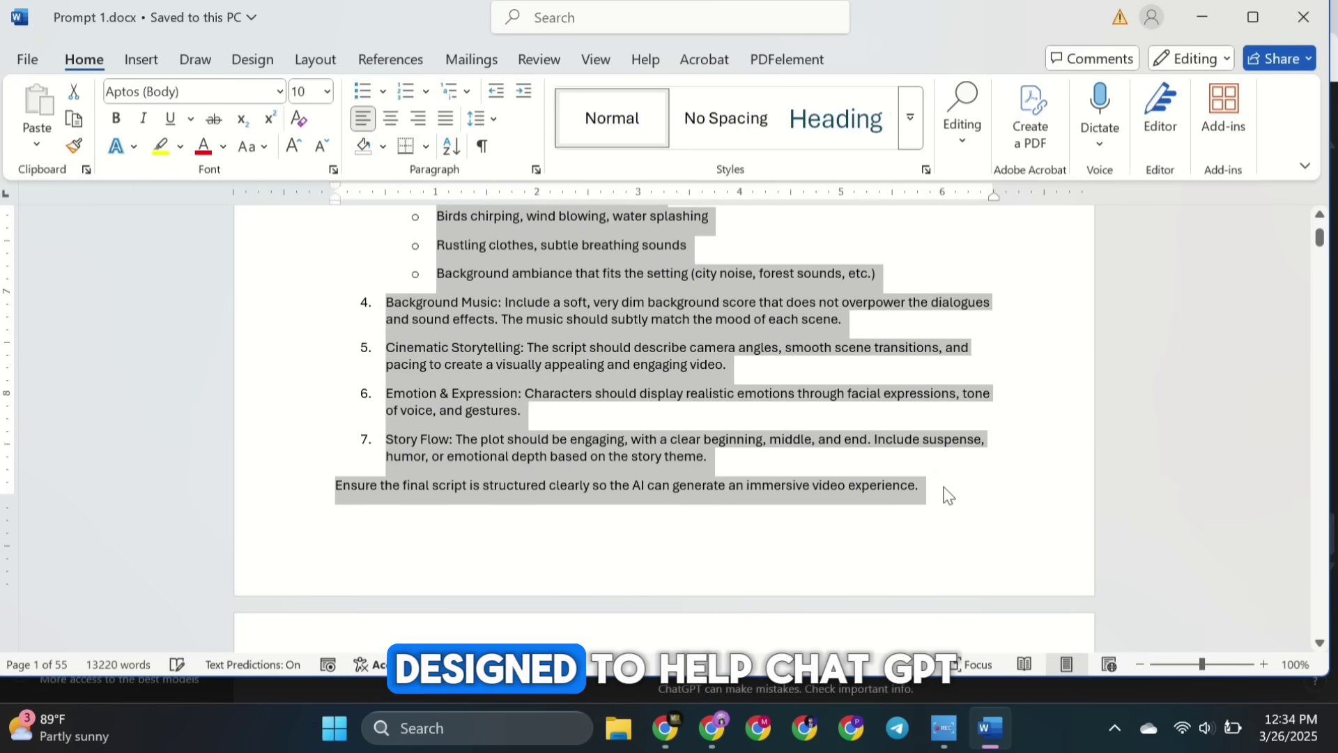
pyautogui.scroll(-1, 717, 398)
pyautogui.scroll(3, 717, 388)
pyautogui.scroll(3, 716, 388)
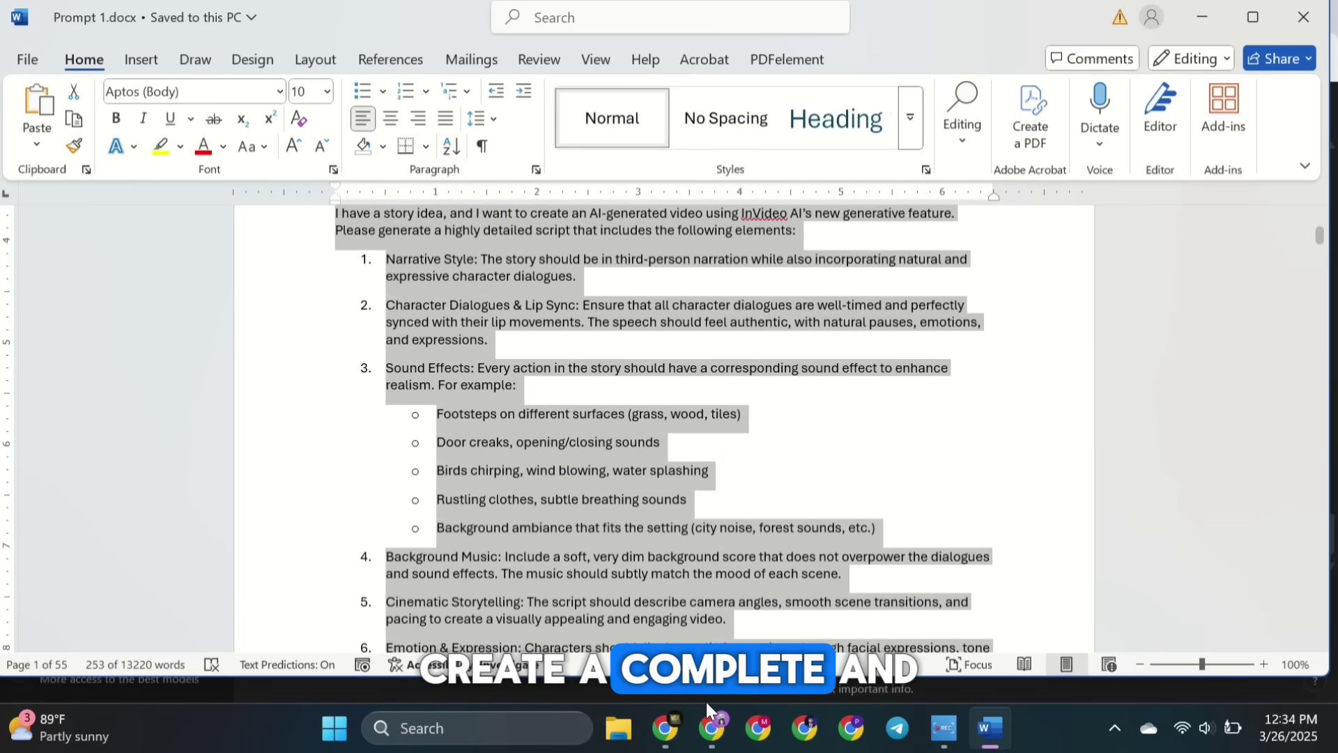
pyautogui.click(700, 737)
pyautogui.click(576, 601)
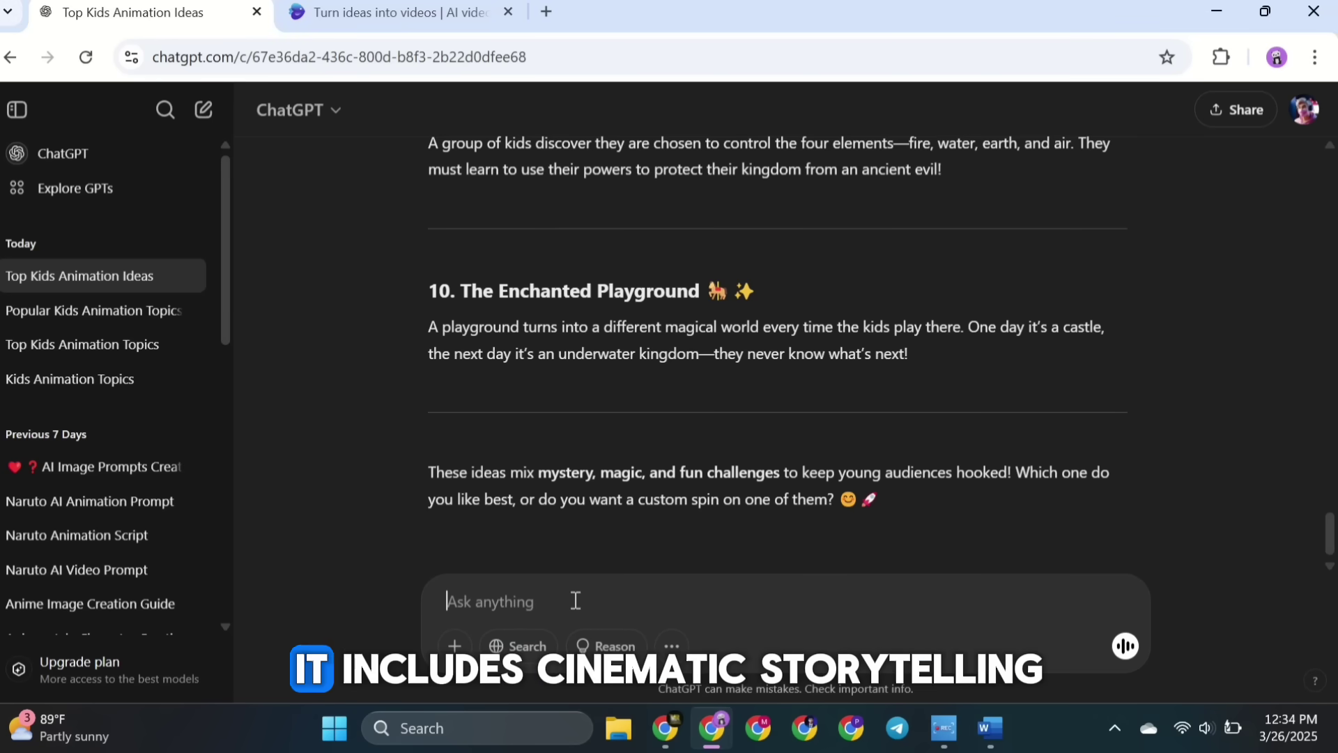
# Paste the Prompt 3 script-writing prompt into ChatGPT's message box.
pyautogui.hotkey('ctrl', 'v')
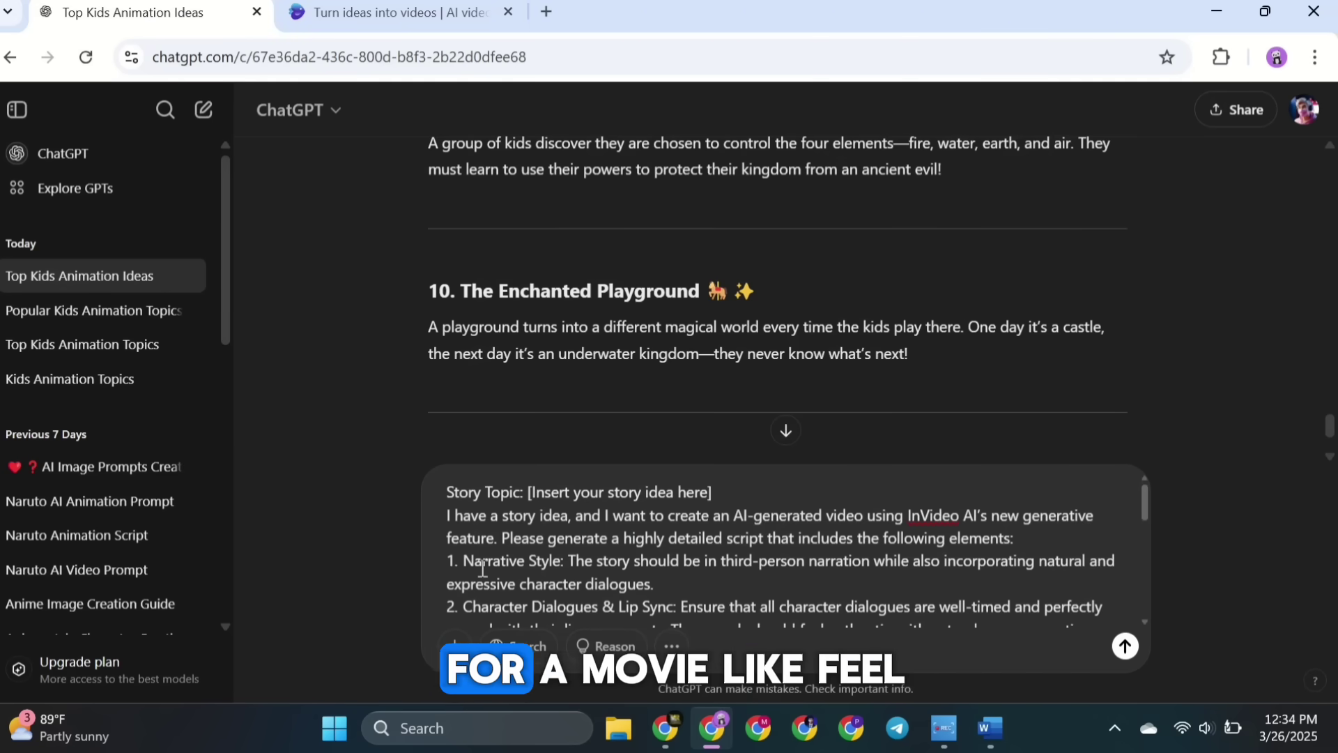
pyautogui.scroll(-5, 471, 564)
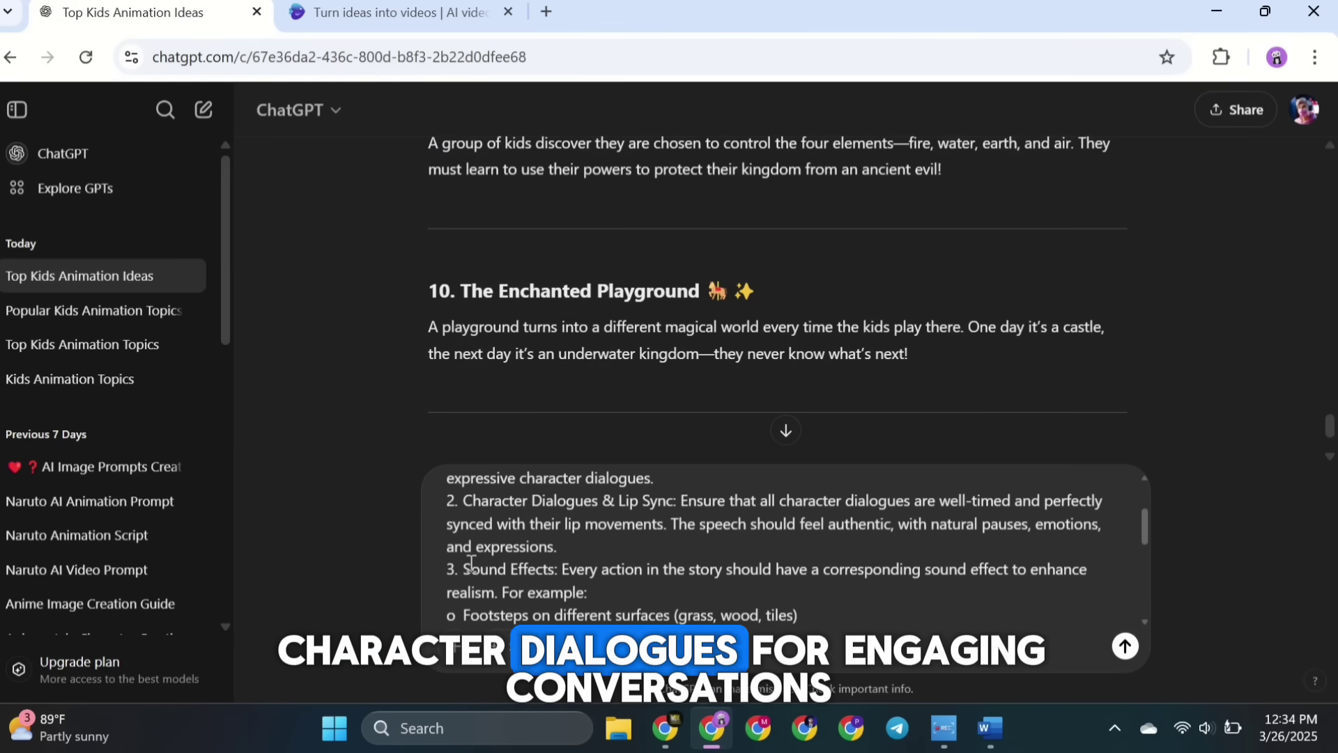
pyautogui.scroll(-5, 471, 565)
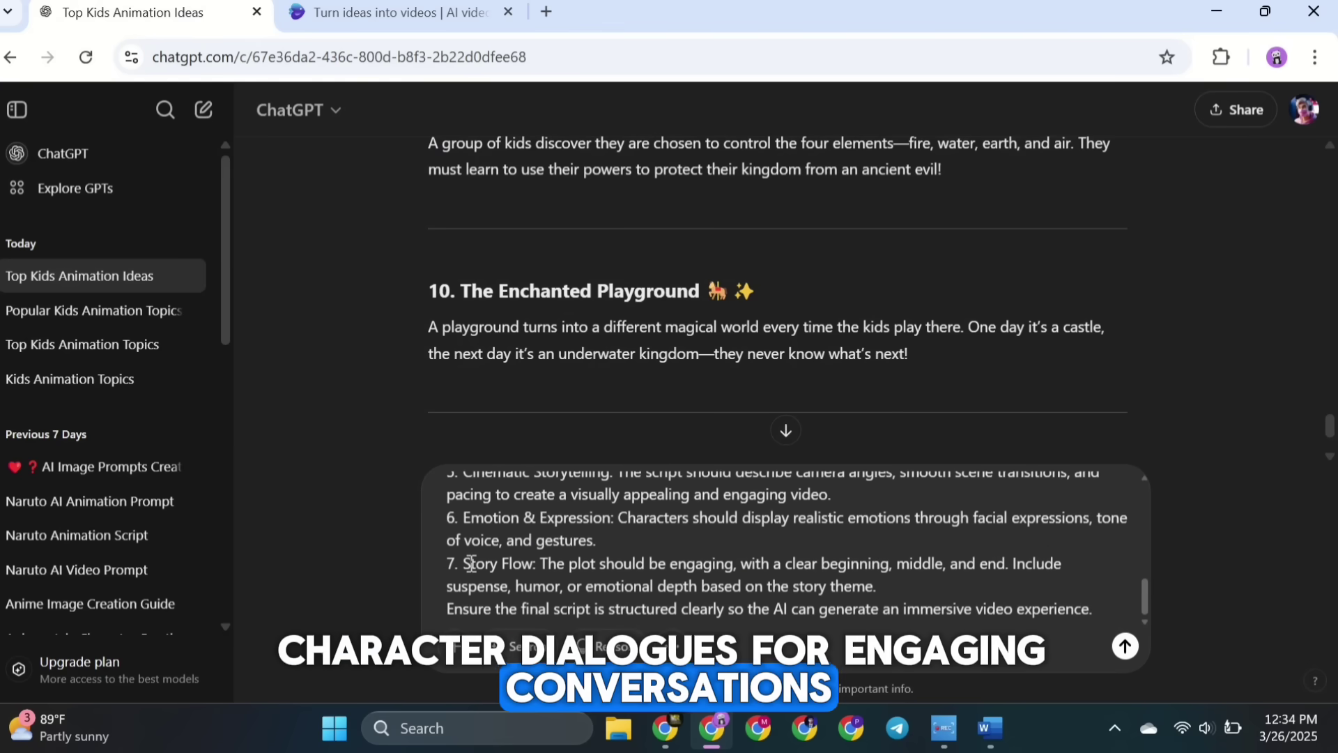
pyautogui.scroll(10, 471, 565)
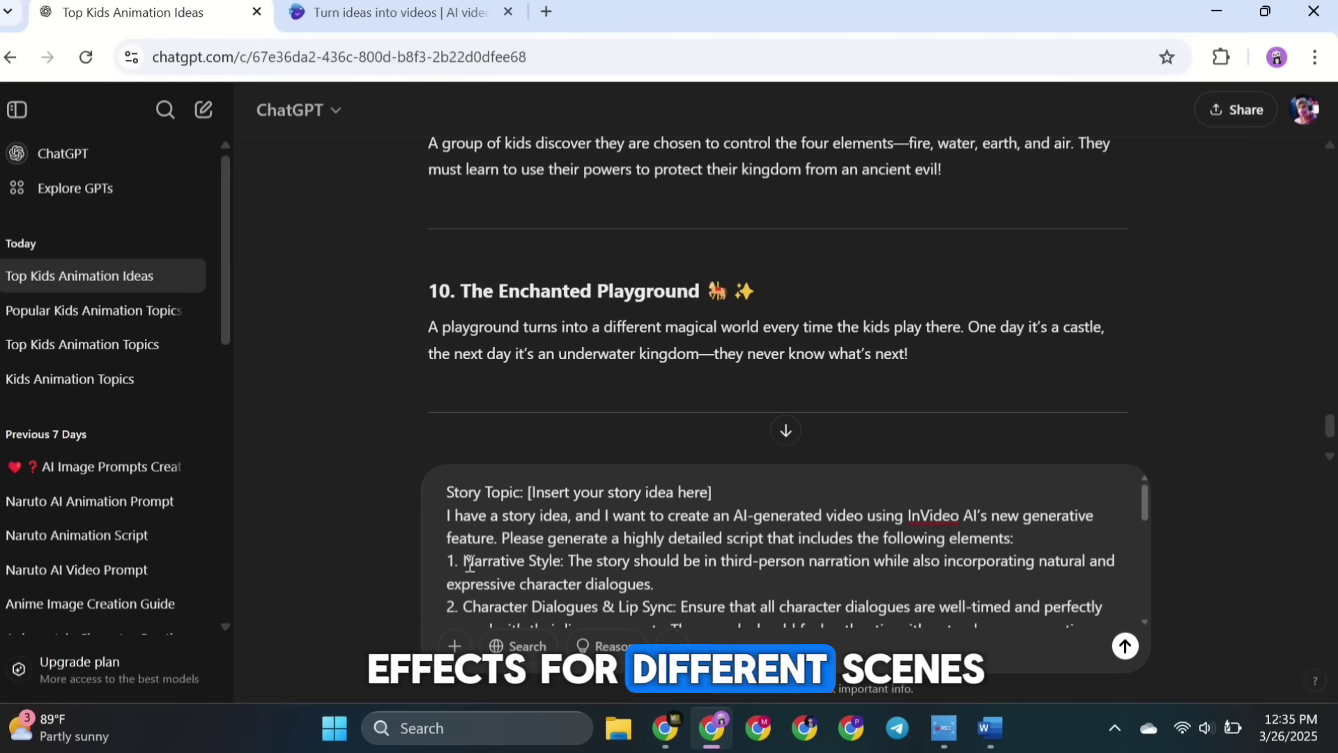
pyautogui.scroll(15, 380, 396)
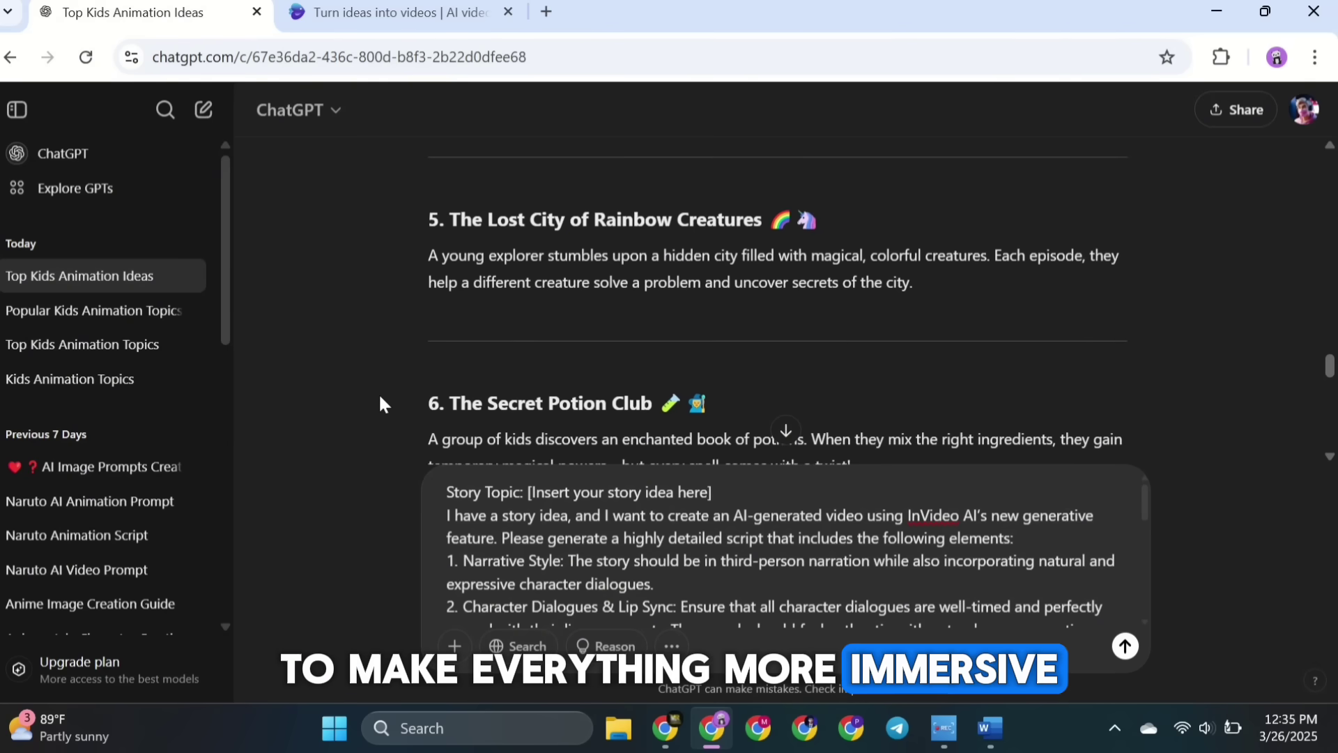
pyautogui.scroll(10, 380, 396)
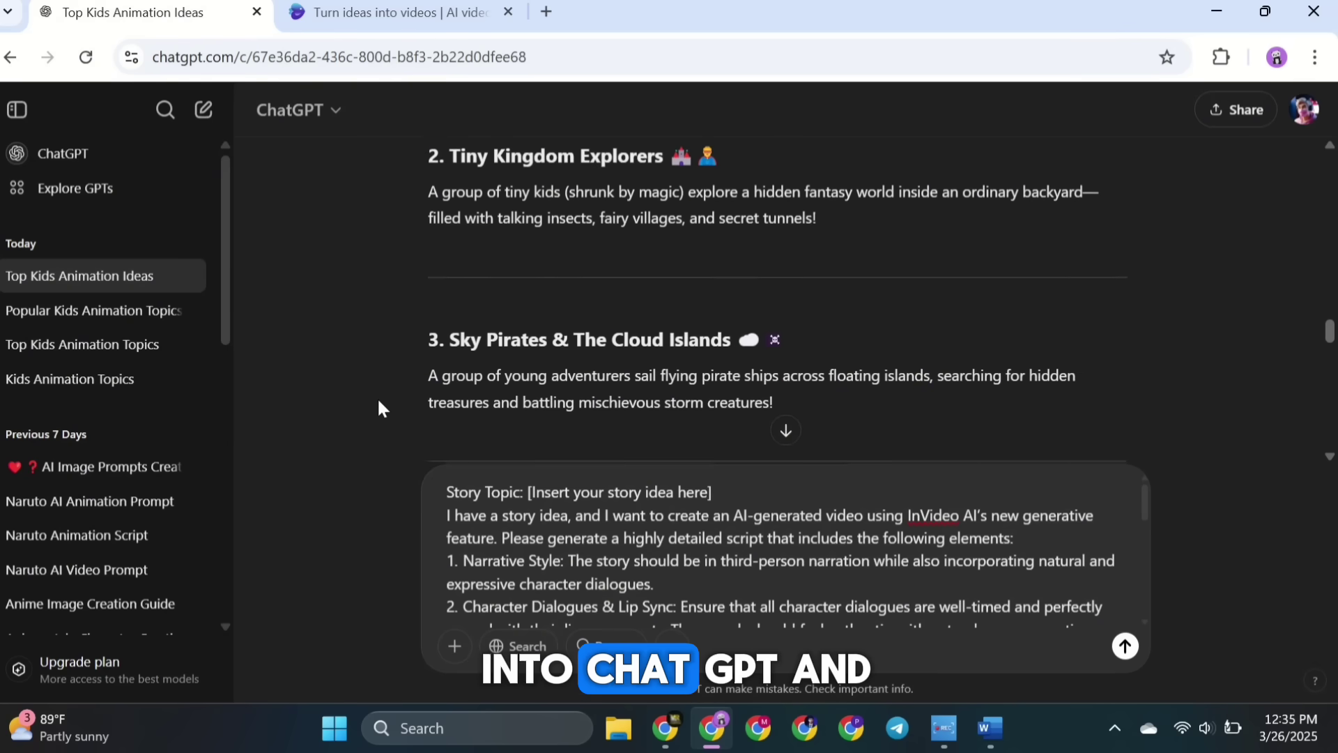
pyautogui.scroll(-1, 379, 400)
# Replace [Insert your story idea here] with the Sky Pirates & The Cloud Islands idea and send.
pyautogui.moveTo(456, 279); pyautogui.dragTo(800, 352)
pyautogui.hotkey('ctrl', 'c')
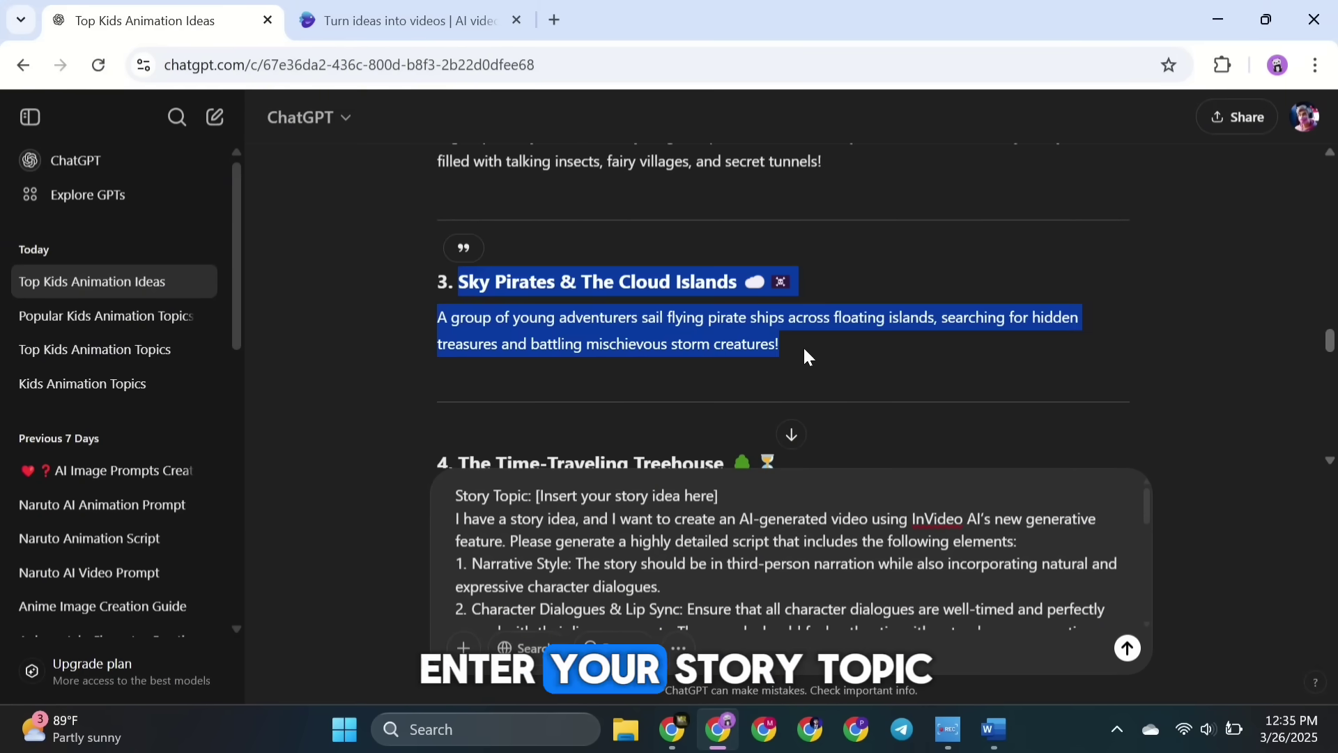
pyautogui.moveTo(538, 496); pyautogui.dragTo(719, 499)
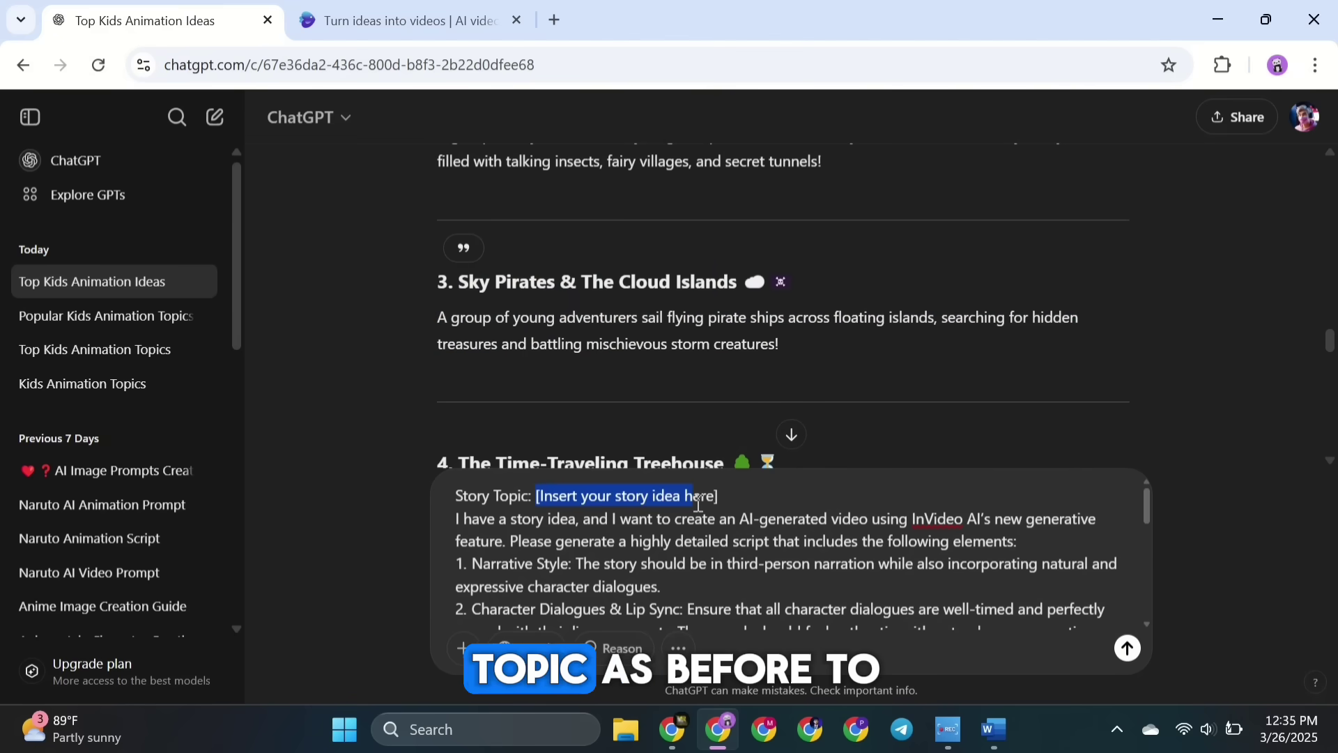
pyautogui.hotkey('ctrl', 'v')
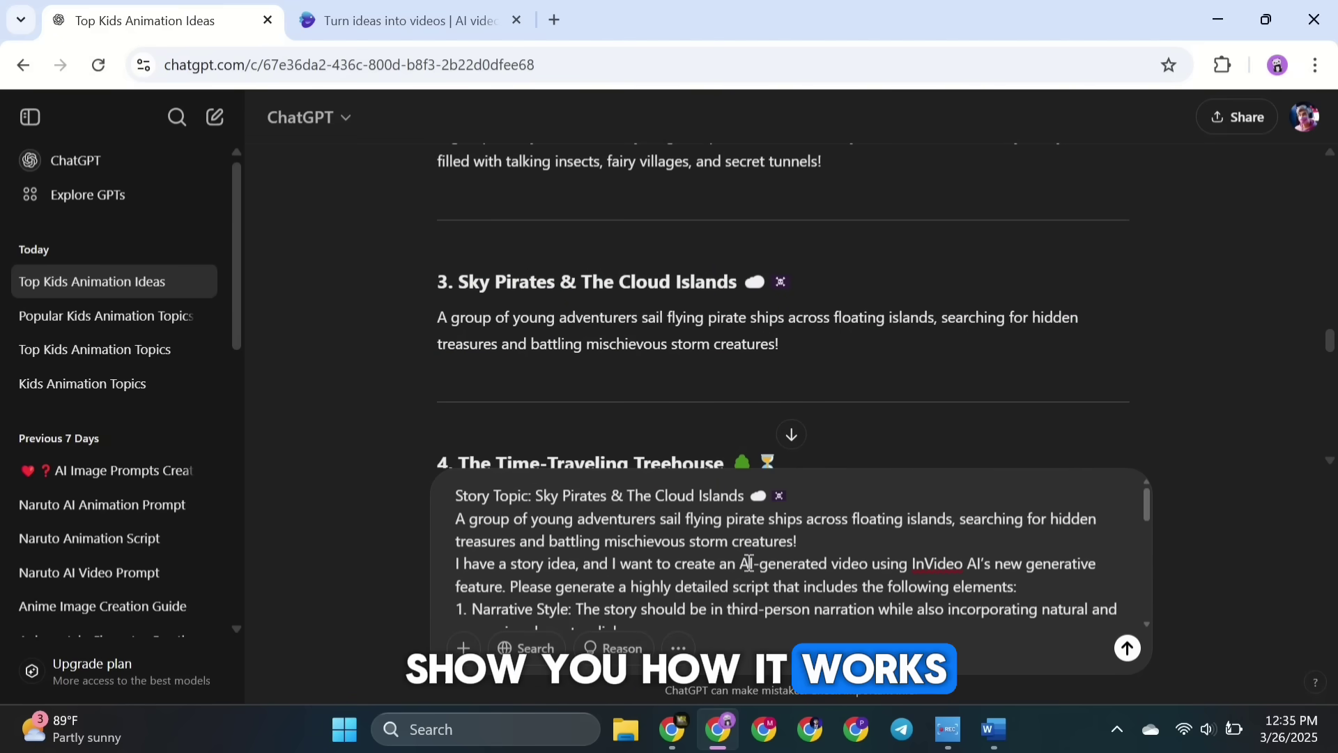
pyautogui.scroll(-5, 748, 563)
pyautogui.press('Return')
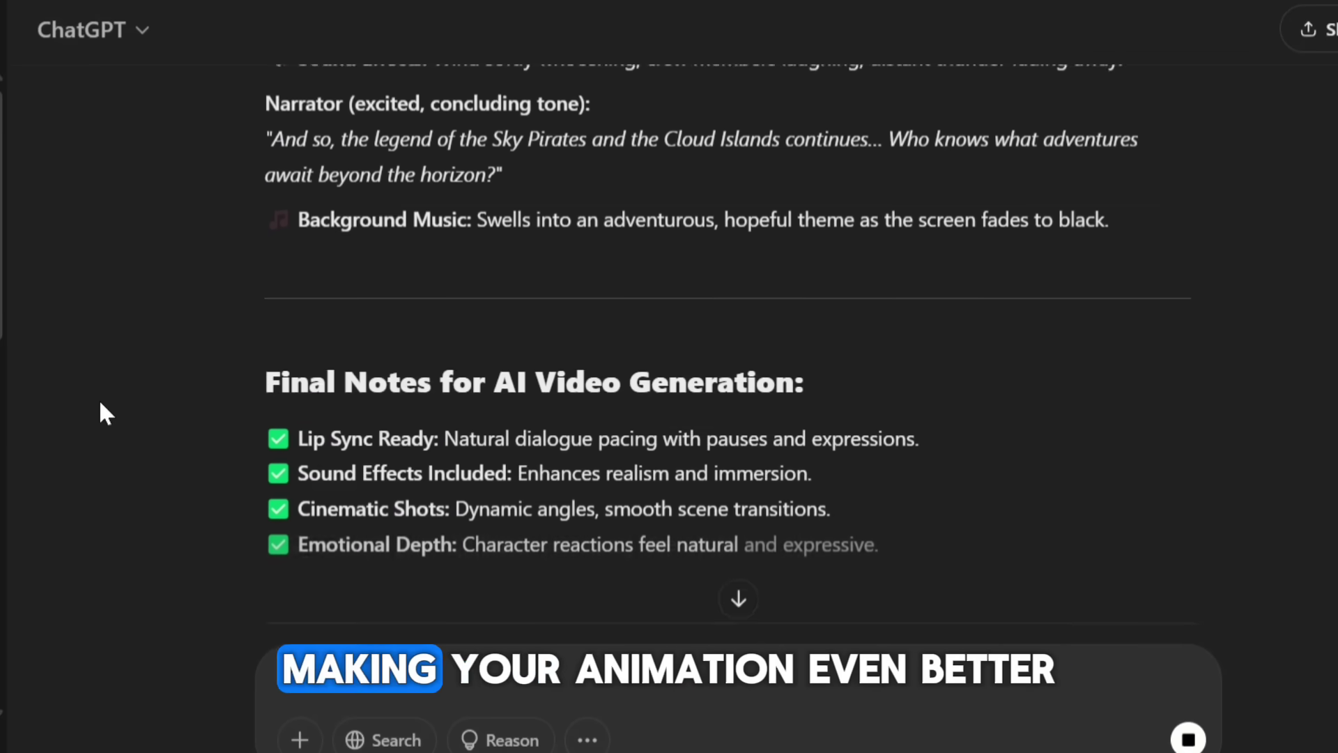
# Copy the Sky Pirates script from Scene 1 through Final Notes and switch to invideo AI.
pyautogui.scroll(20, 99, 398)
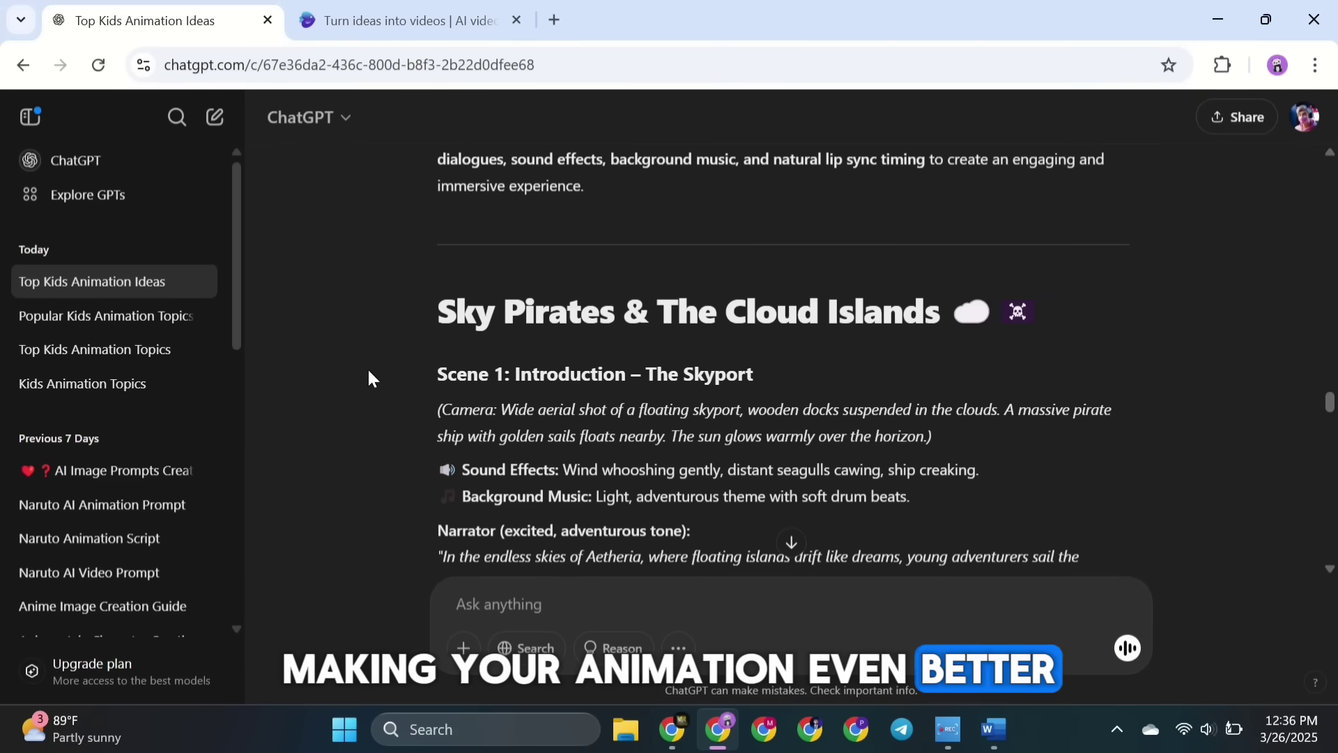
pyautogui.moveTo(369, 379); pyautogui.dragTo(896, 362)
pyautogui.click(401, 20)
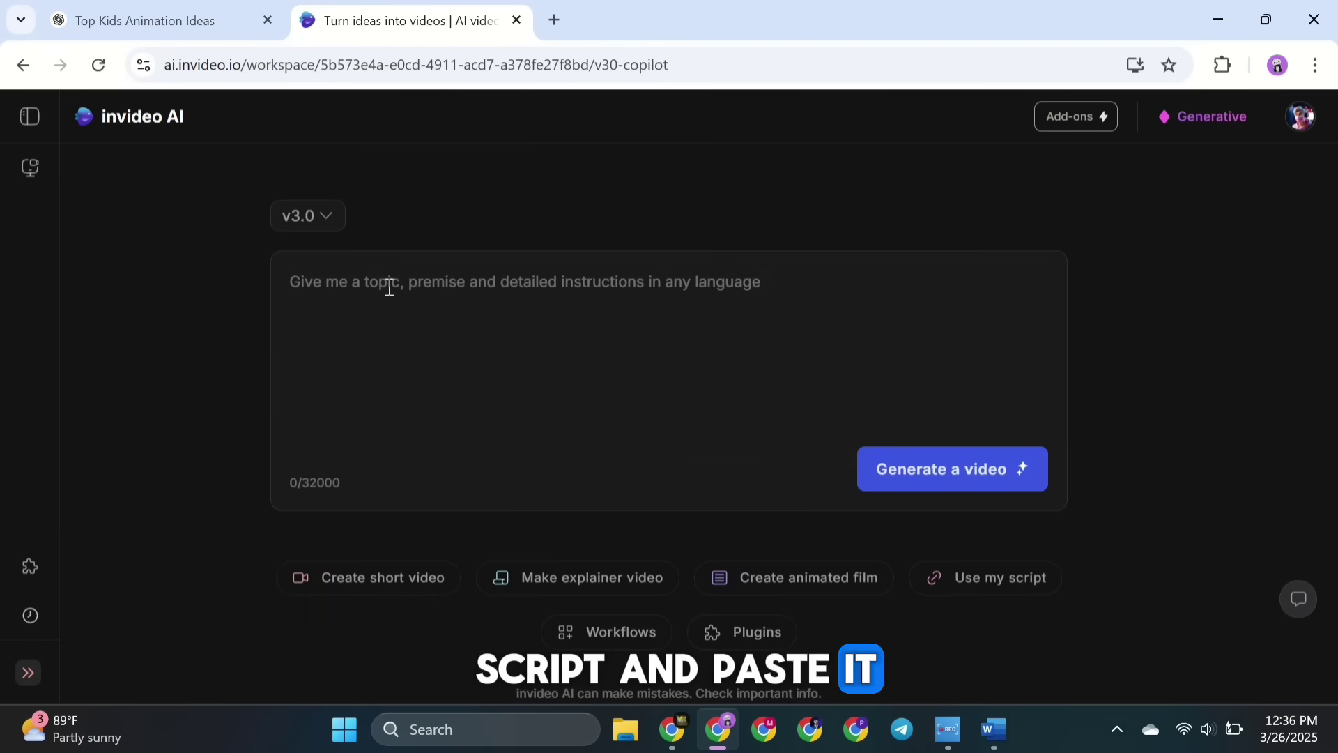
# Paste the Sky Pirates script into invideo AI and generate it in the Animation style.
pyautogui.click(386, 298)
pyautogui.hotkey('ctrl', 'v')
pyautogui.scroll(15, 377, 352)
pyautogui.click(934, 468)
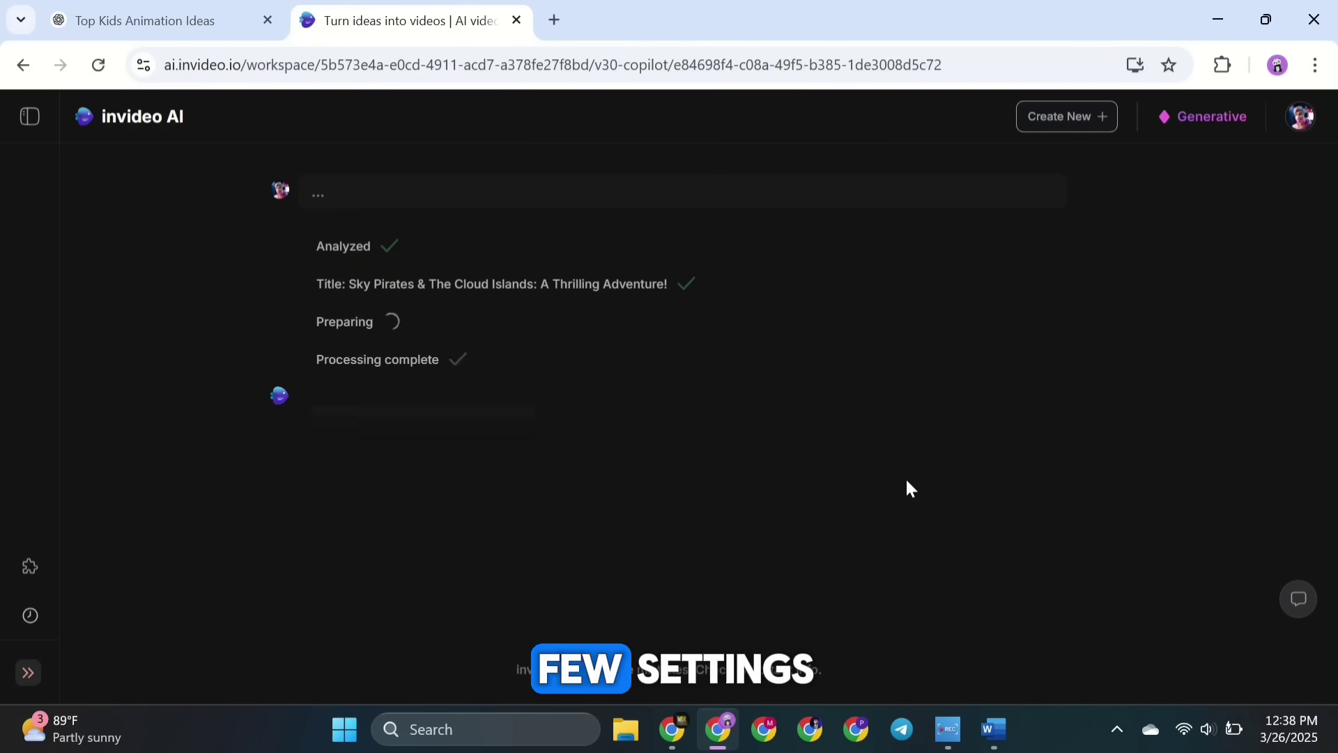
pyautogui.click(604, 304)
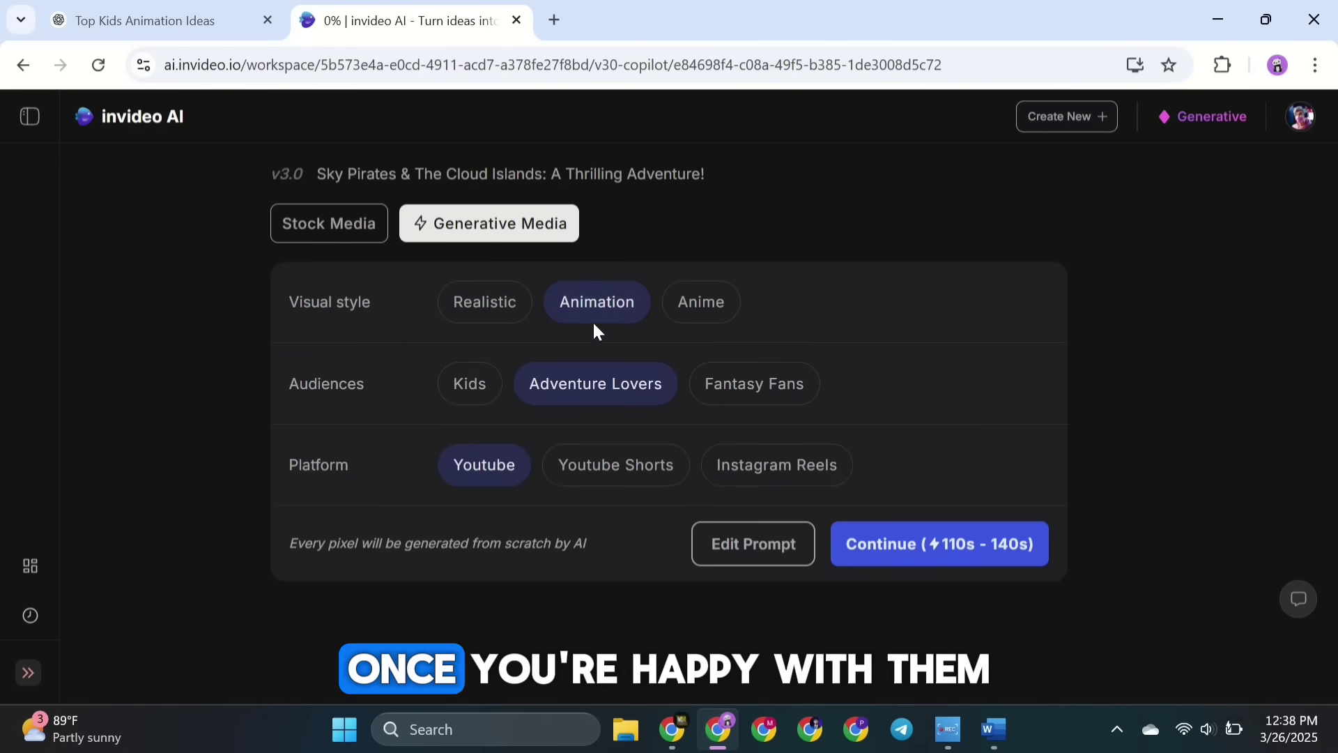
pyautogui.click(946, 562)
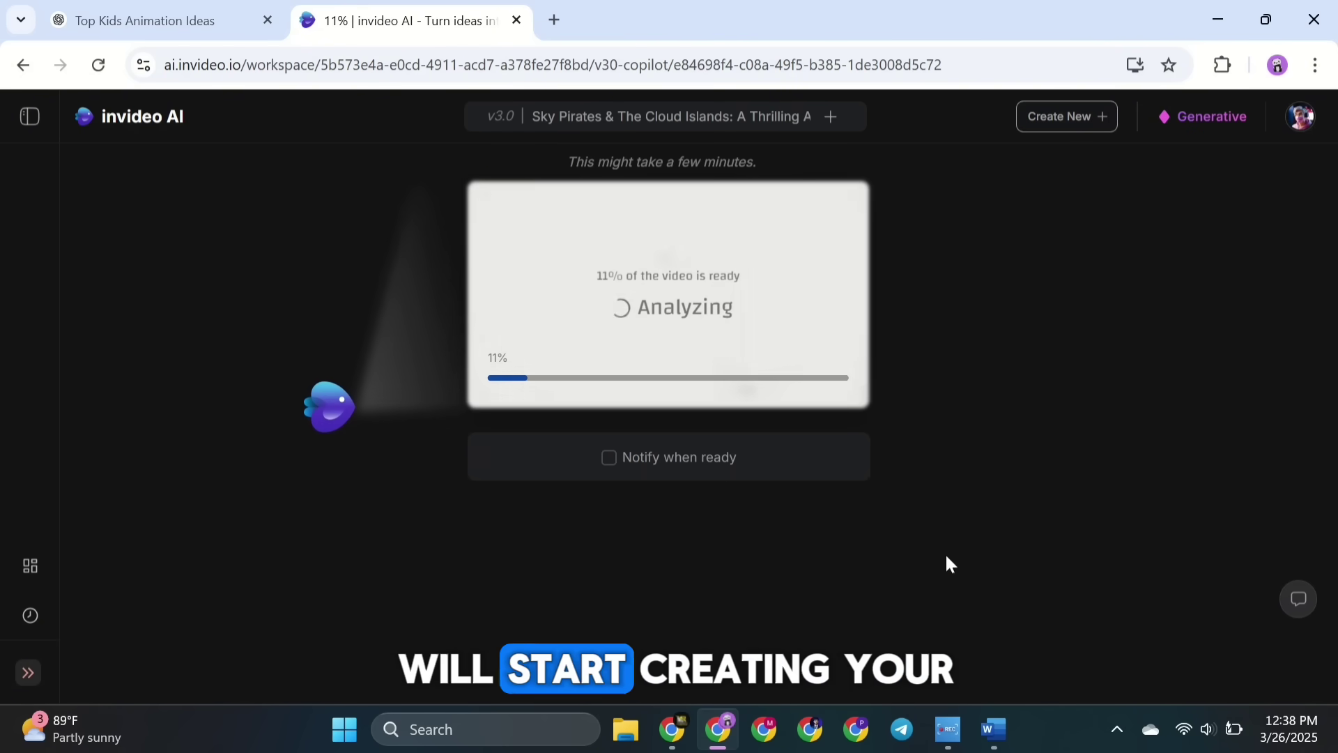